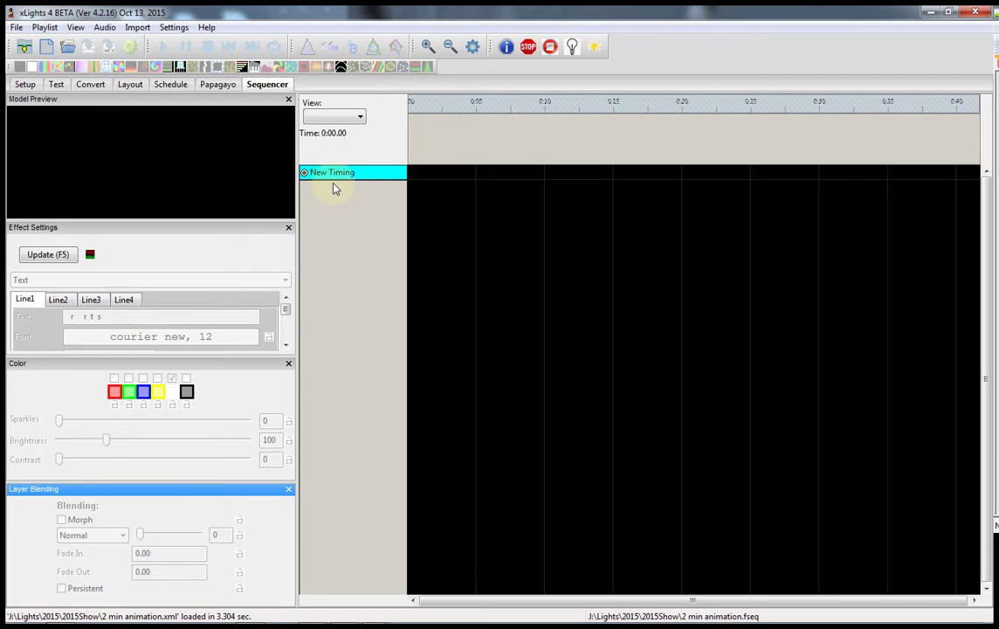
Discard the unsaved sequence changes and create a new sequence at 20fps (50ms) without importing data
left_click(50, 51)
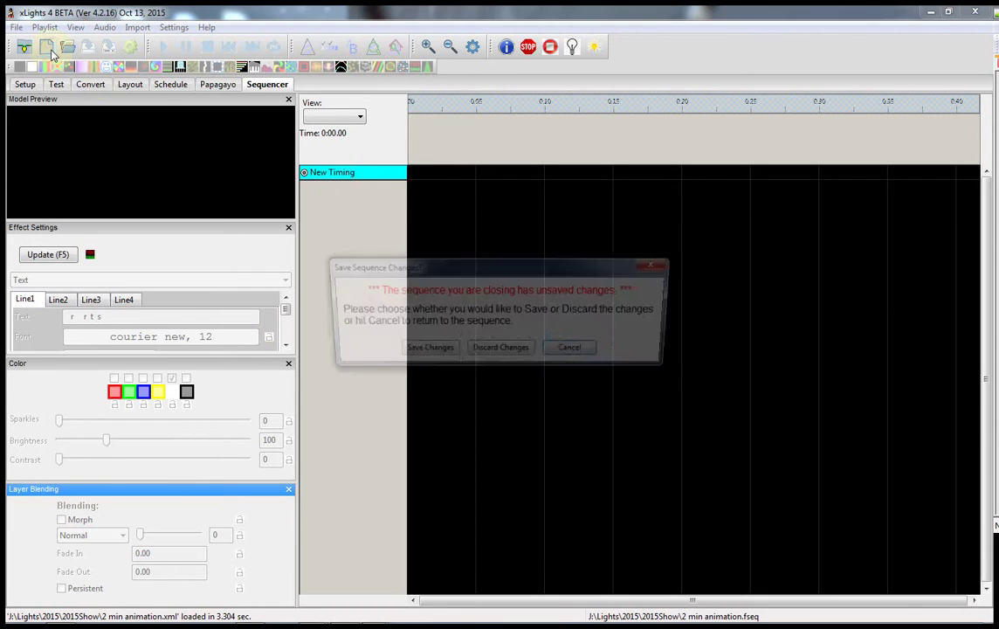
left_click(511, 348)
left_click(236, 221)
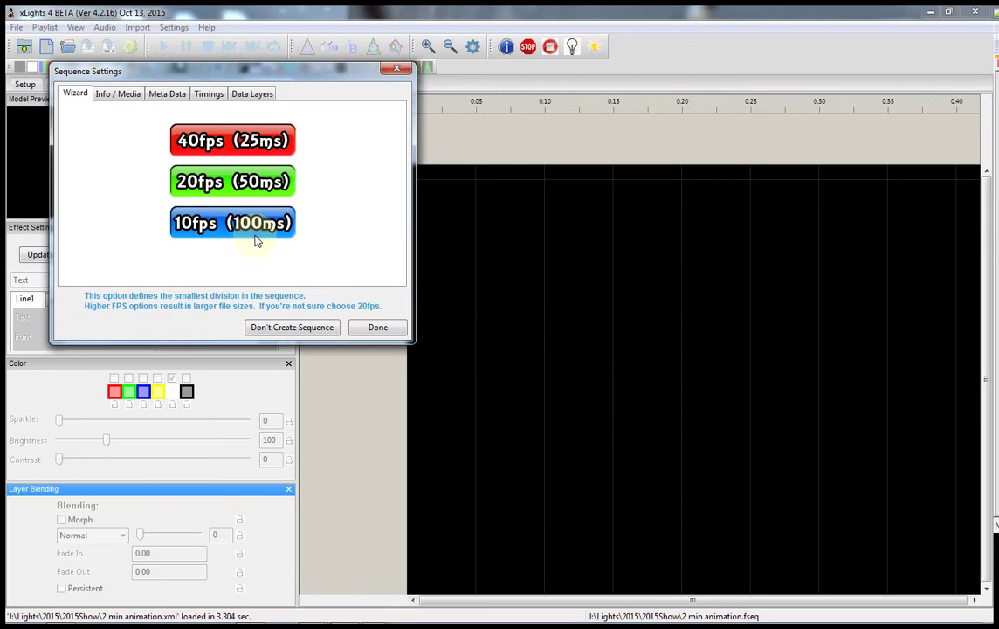
left_click(229, 192)
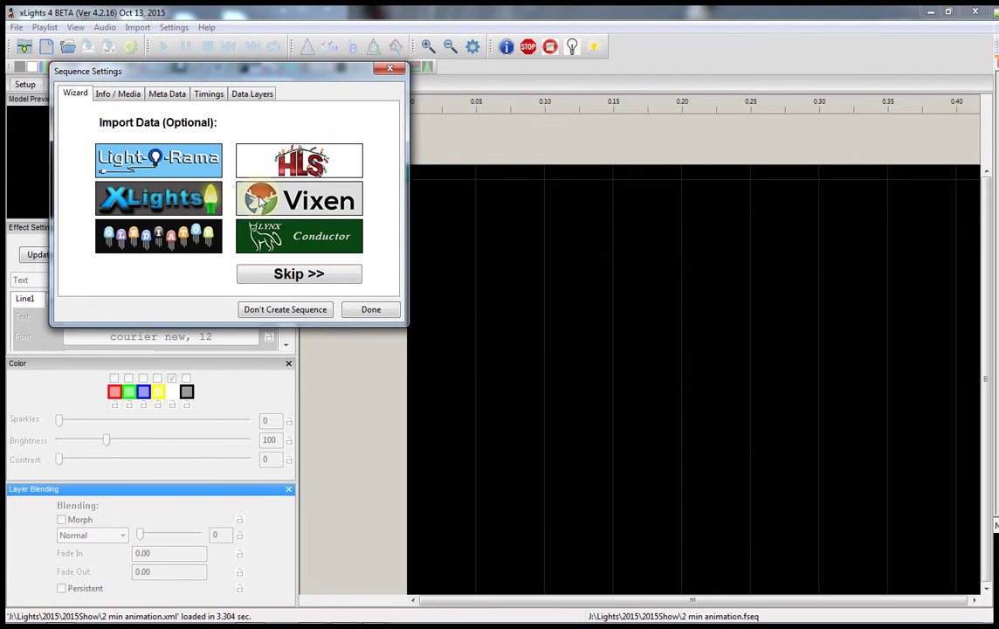
left_click(369, 309)
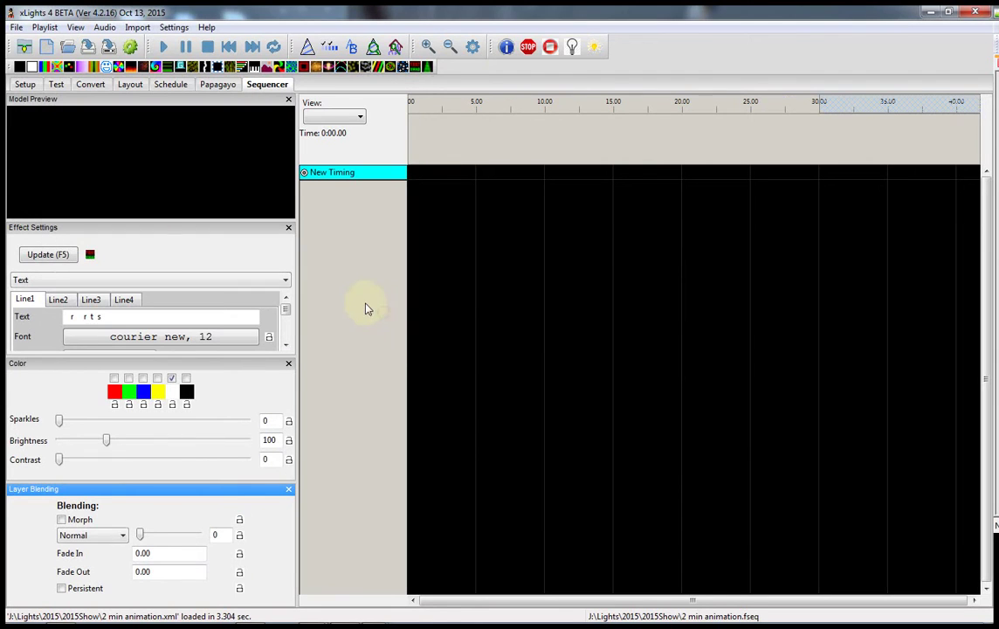
Add four timing marks to the New Timing track at about 8, 15, 22 and 28 seconds
left_click(518, 145)
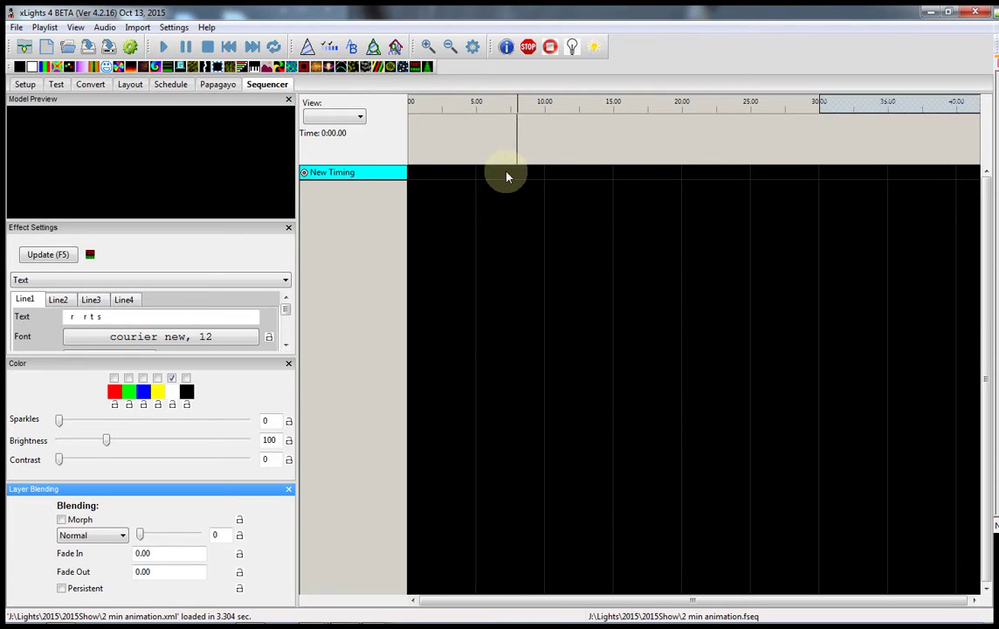
key("t")
left_click(610, 154)
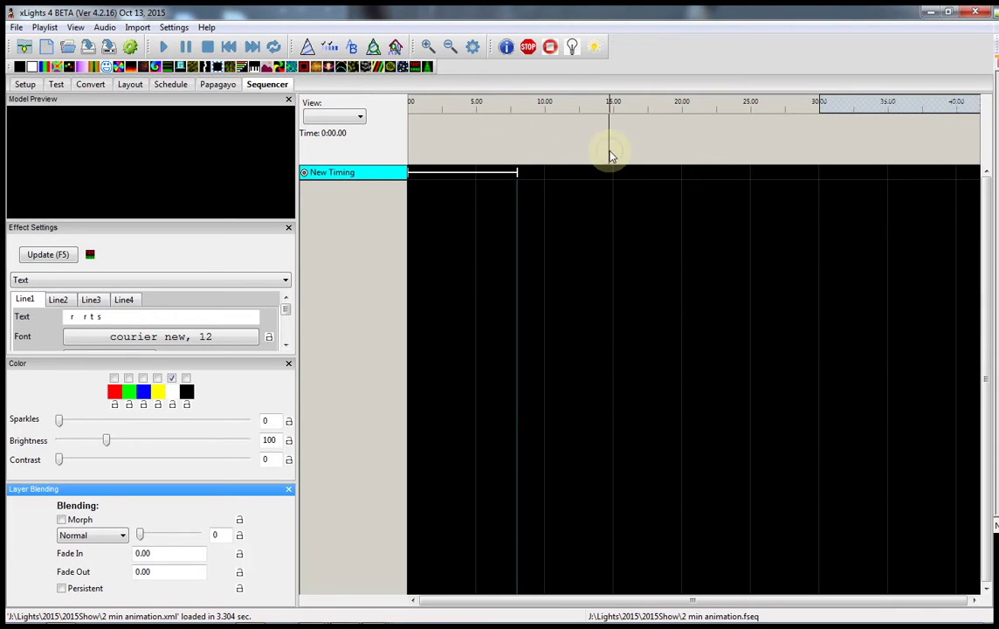
key("t")
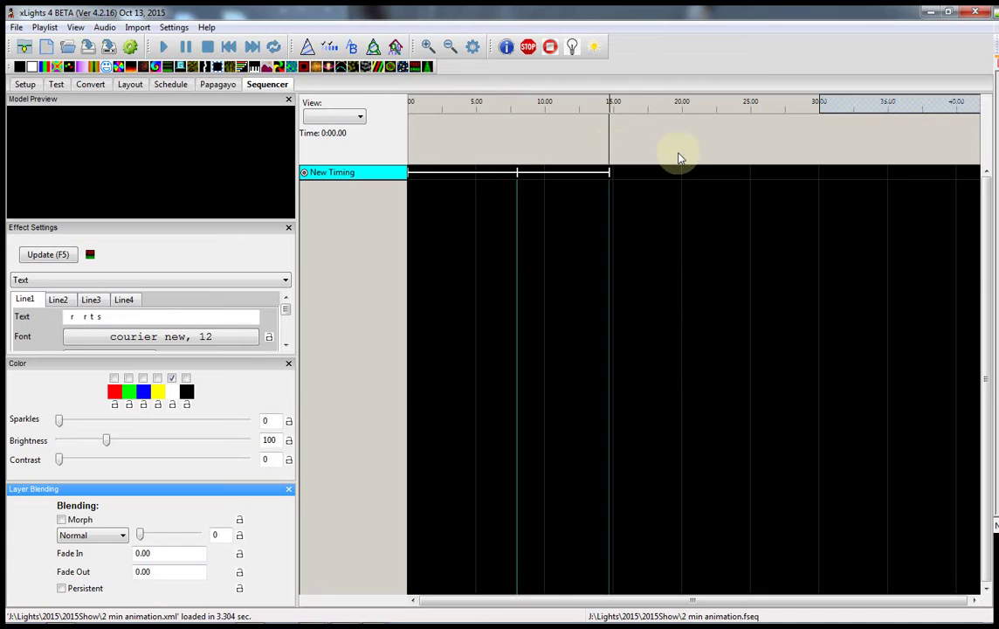
left_click(709, 152)
key("t")
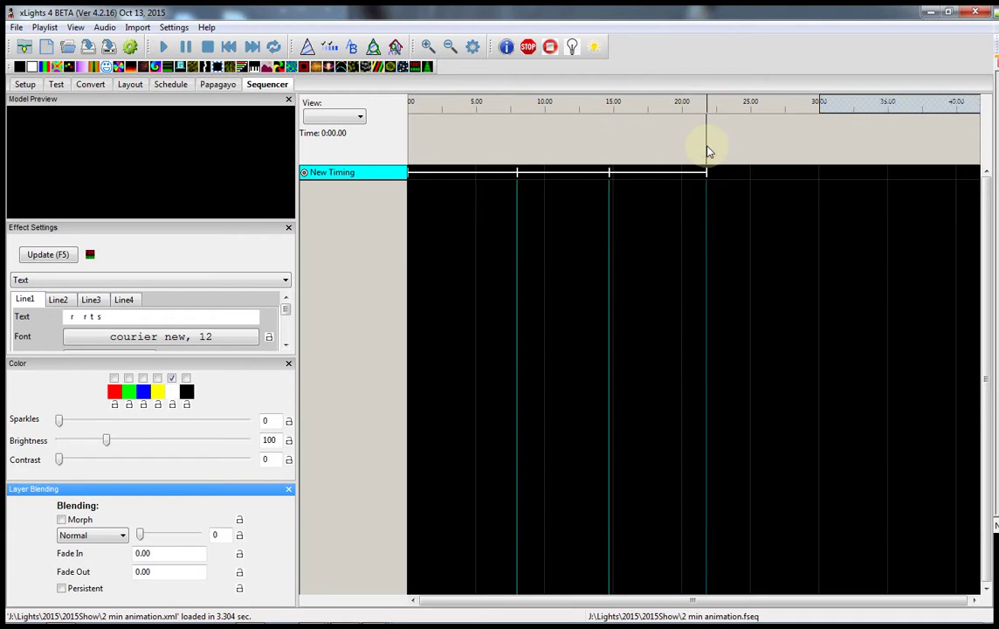
left_click(797, 147)
key("t")
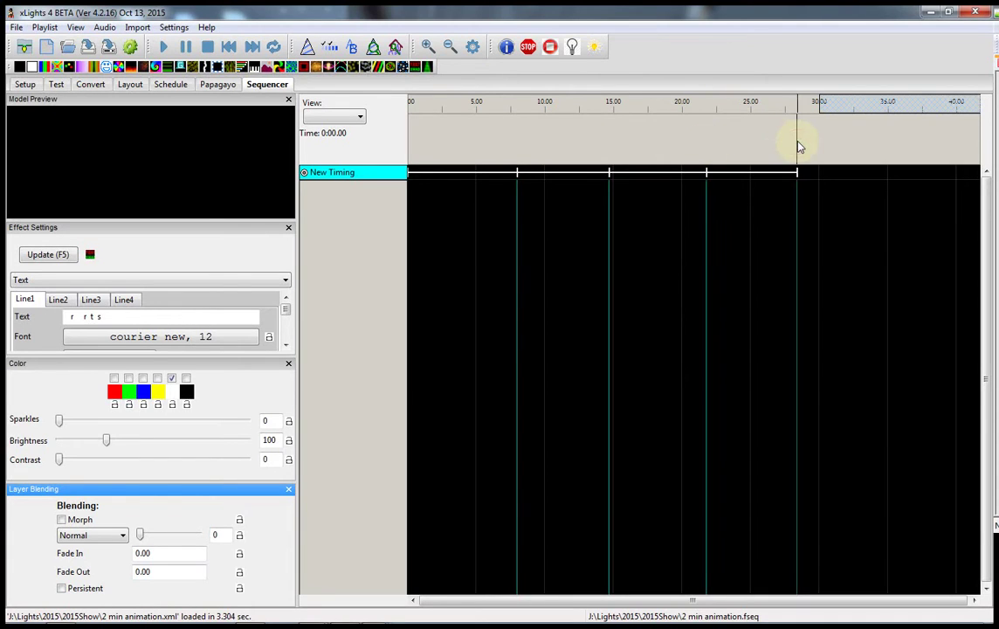
Add the matrix model to the sequence's display elements
right_click(357, 174)
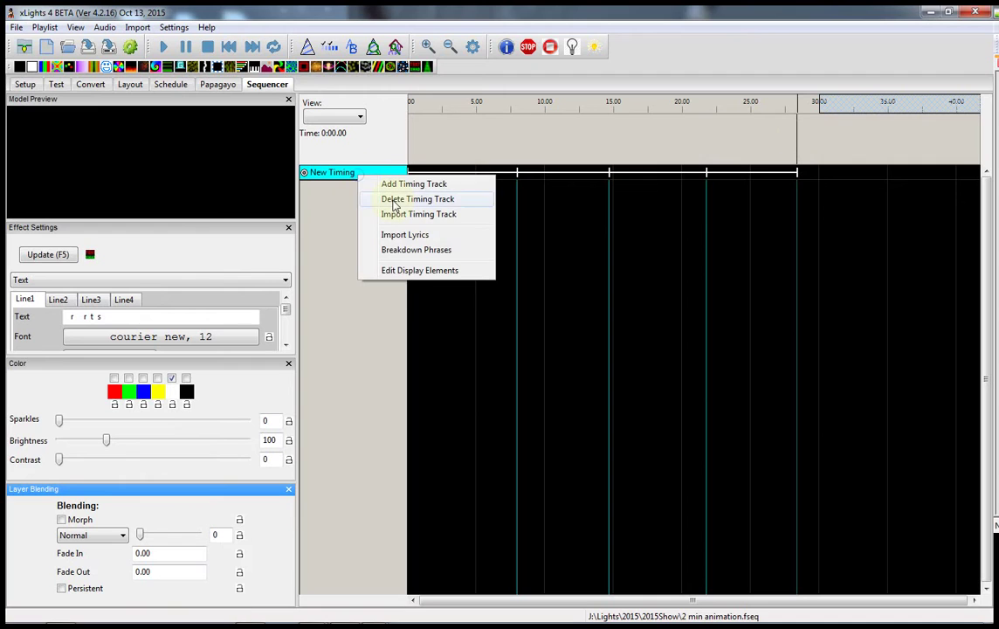
left_click(407, 271)
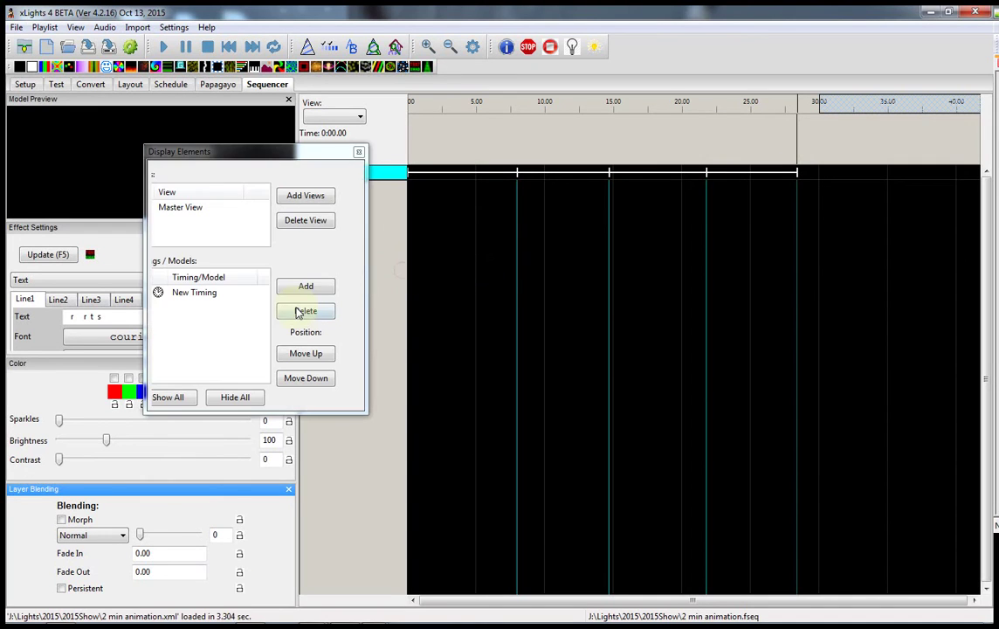
left_click(305, 288)
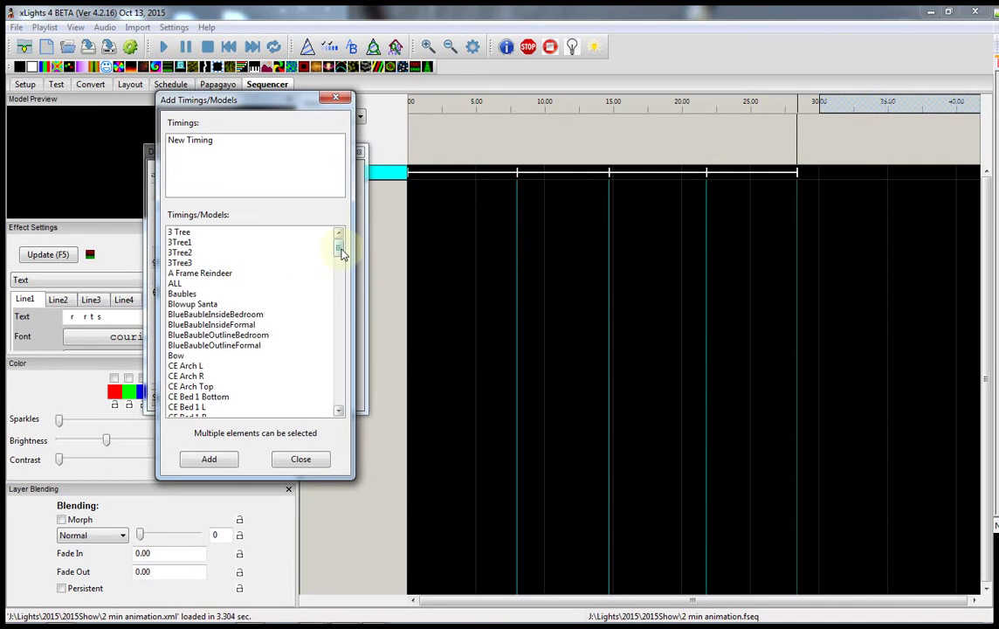
left_click_drag(341, 244, 332, 358)
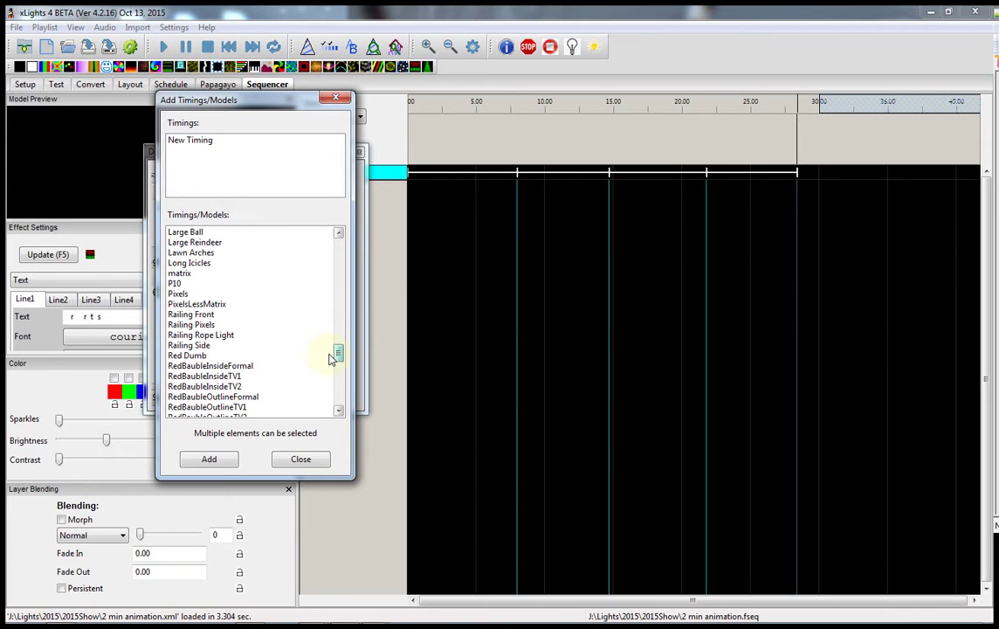
left_click(183, 275)
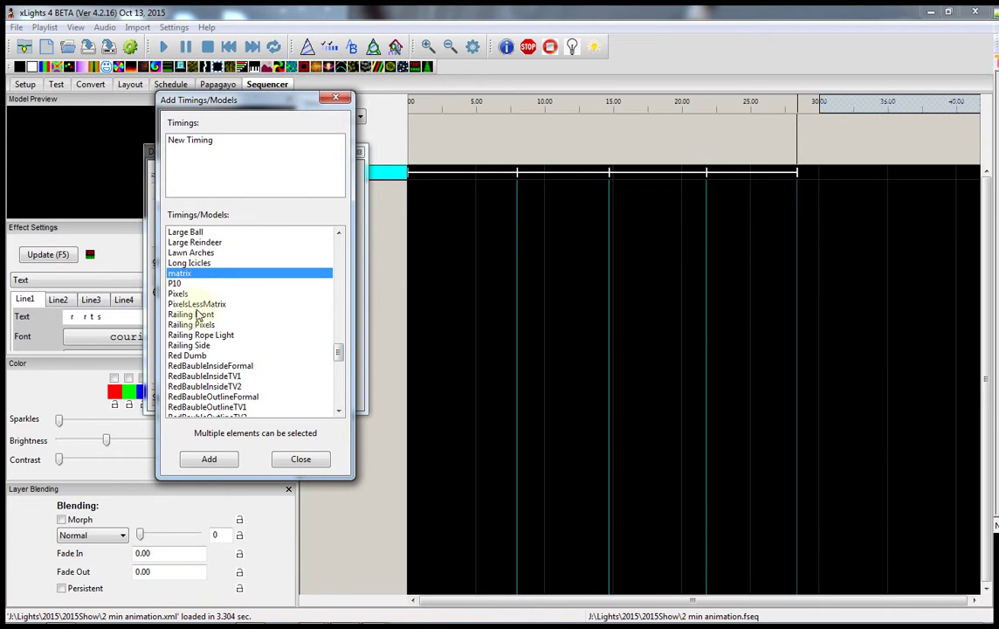
left_click_drag(339, 354, 339, 355)
left_click(210, 461)
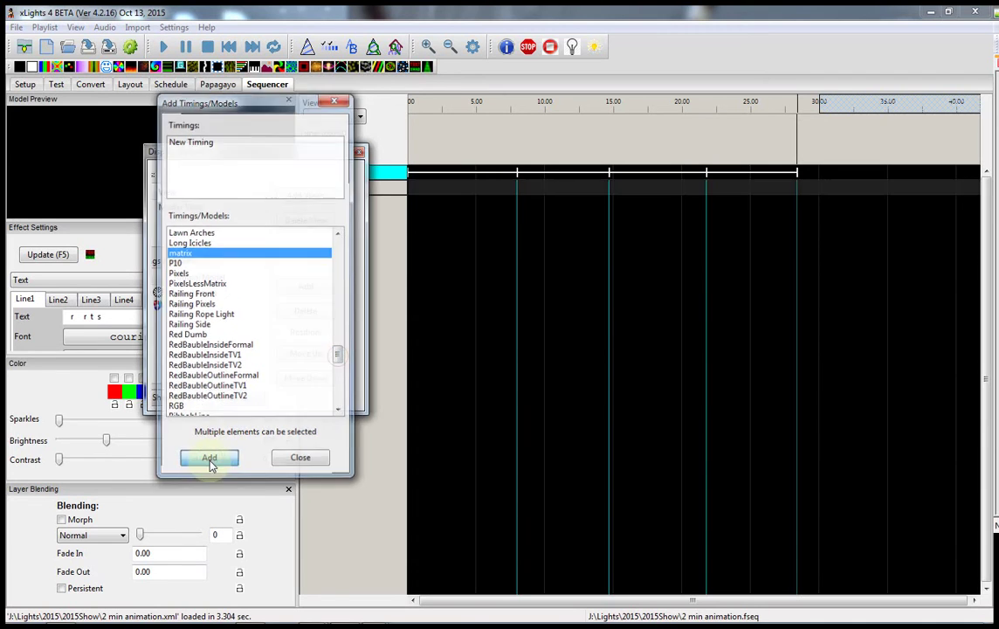
left_click(358, 155)
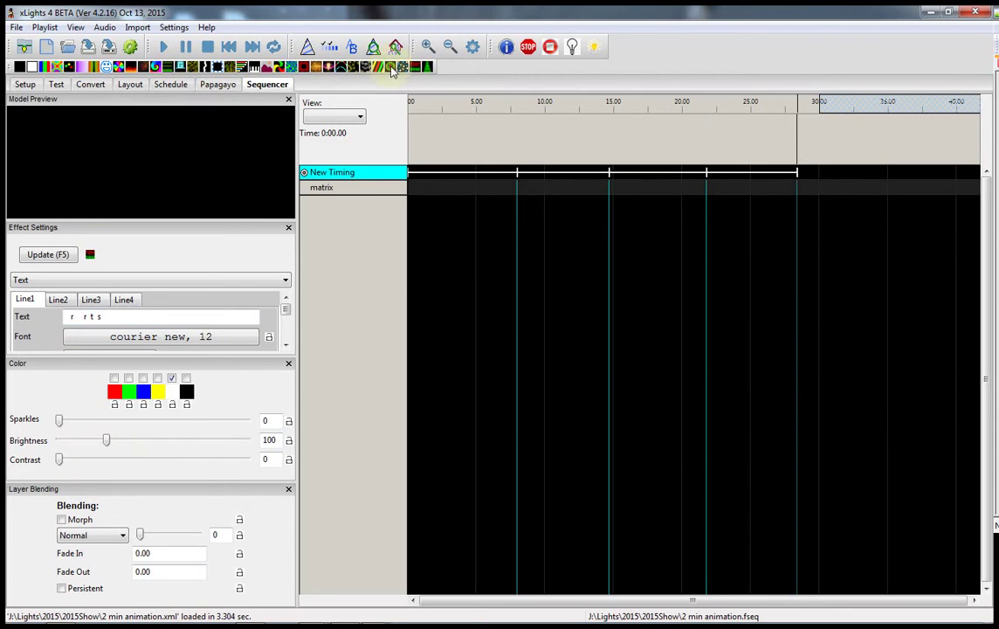
Place a Snowflakes effect on the matrix model in the first timing interval and set its max flakes to 32
left_click_drag(354, 67, 462, 186)
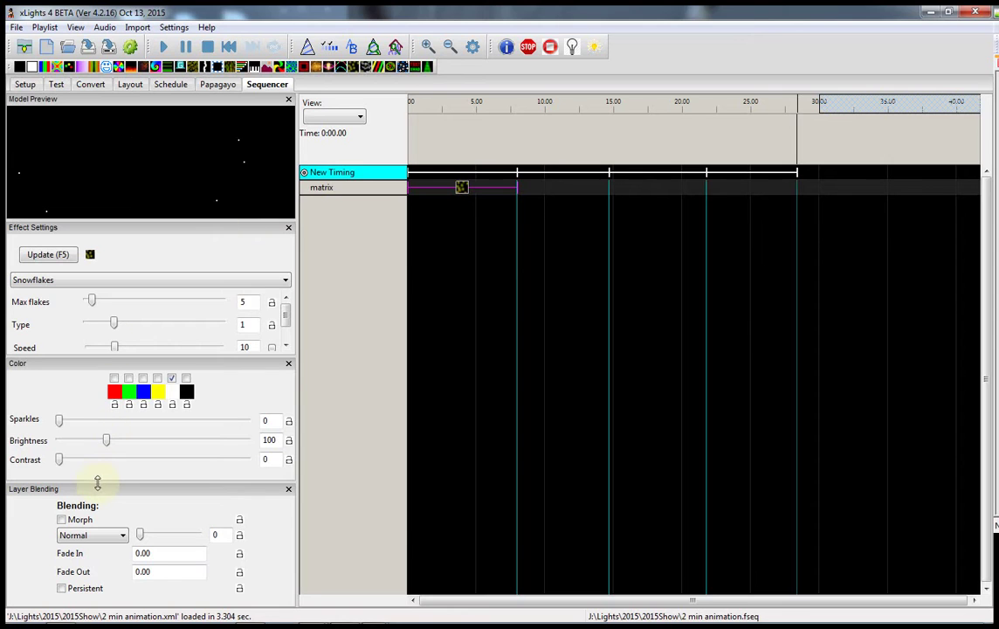
left_click_drag(97, 483, 97, 503)
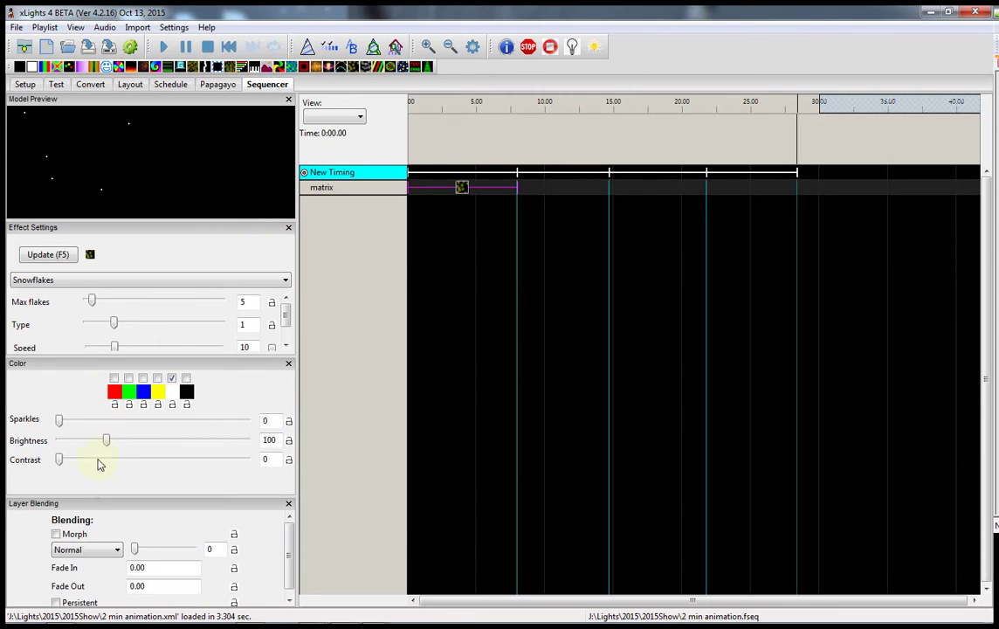
left_click_drag(283, 314, 285, 330)
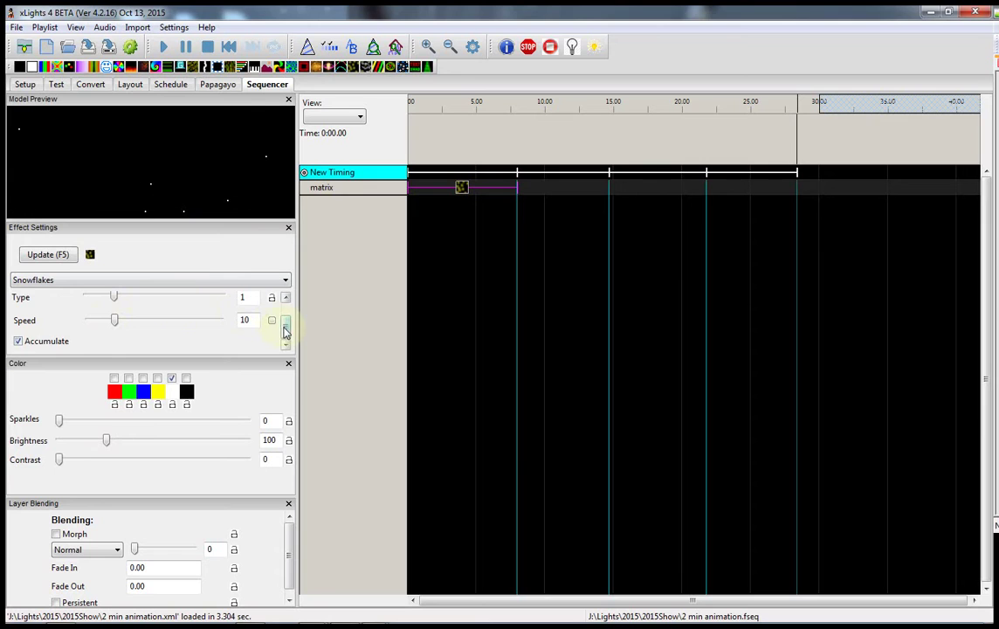
scroll(284, 332, "up", 2)
left_click(154, 301)
left_click(154, 301)
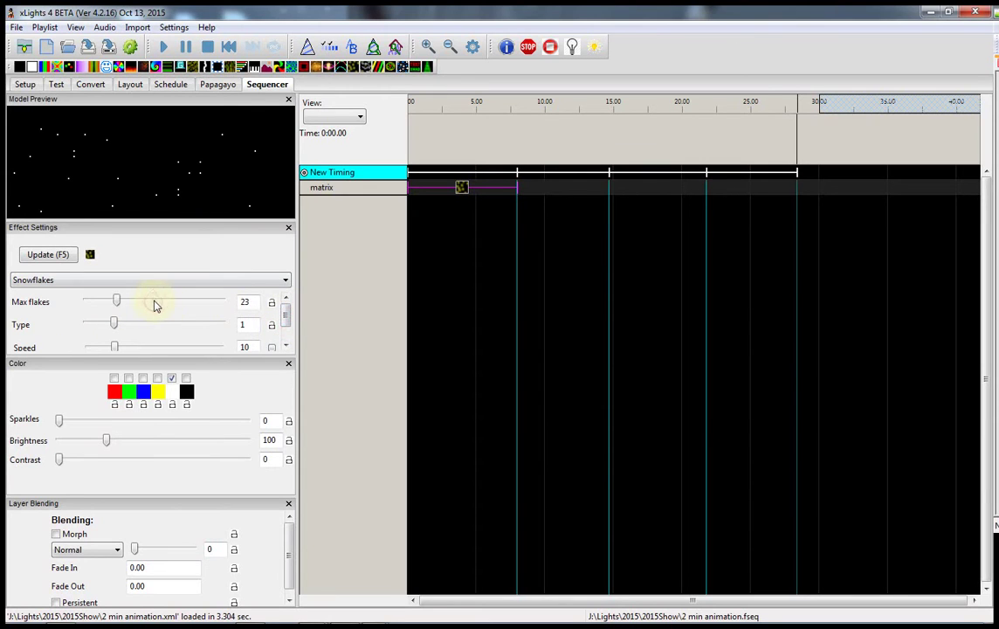
left_click(153, 301)
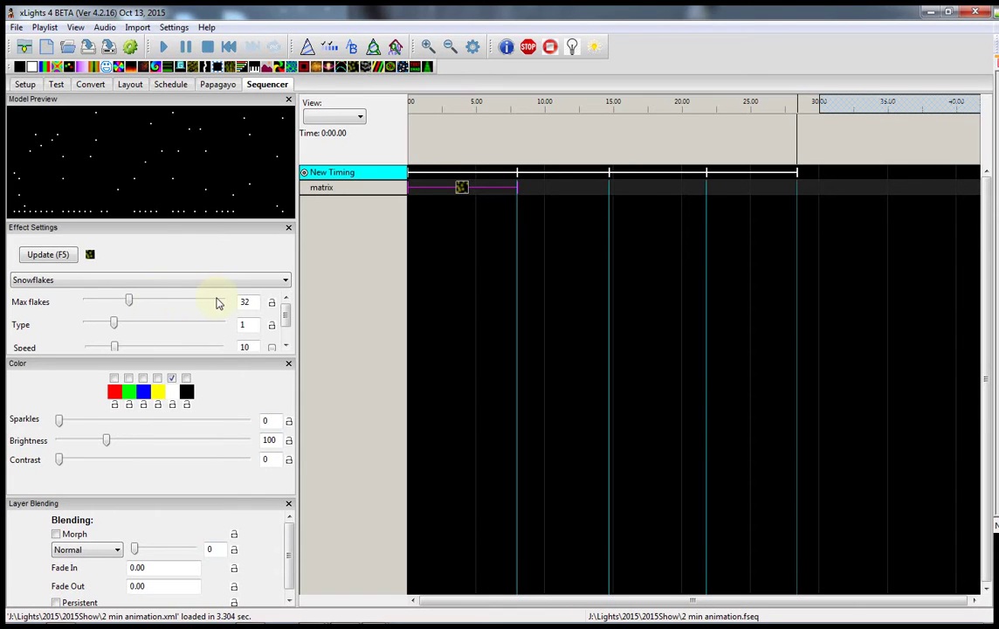
Insert a layer above the snowflakes on the matrix model and place a Text effect there in the first timing interval
right_click(392, 194)
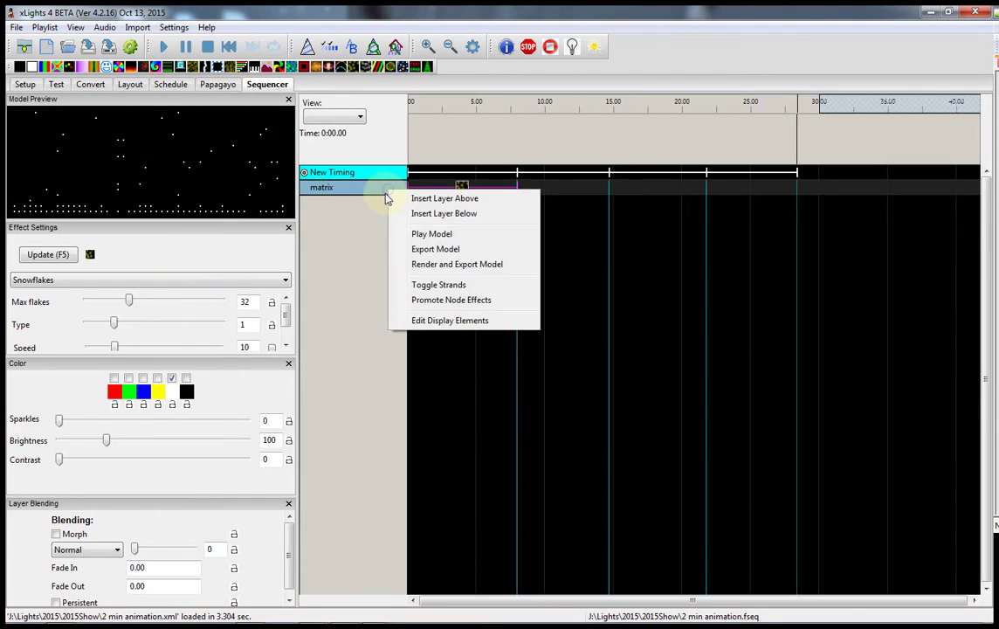
left_click(431, 198)
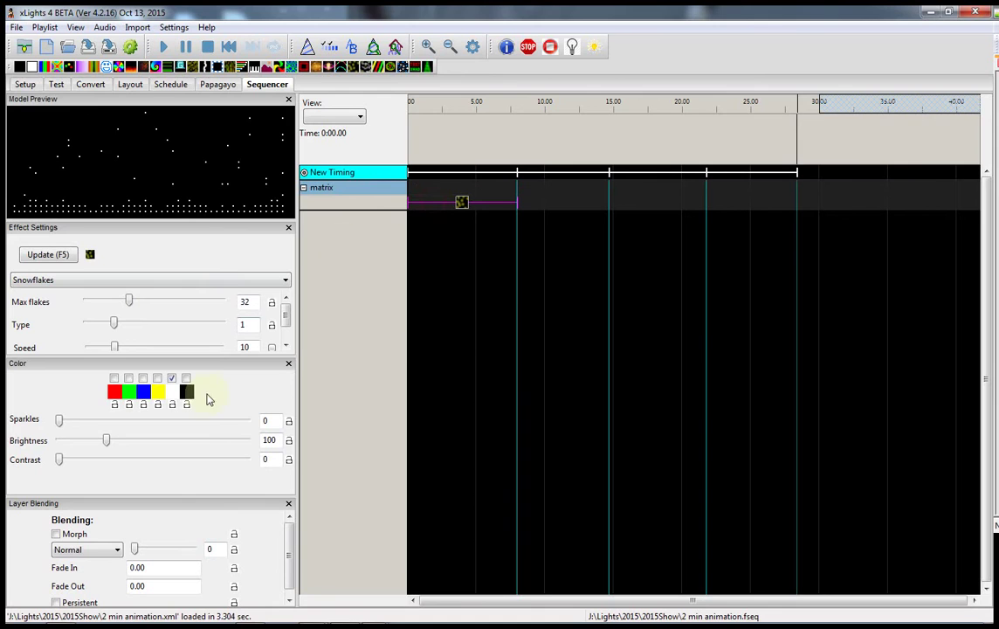
left_click(124, 151)
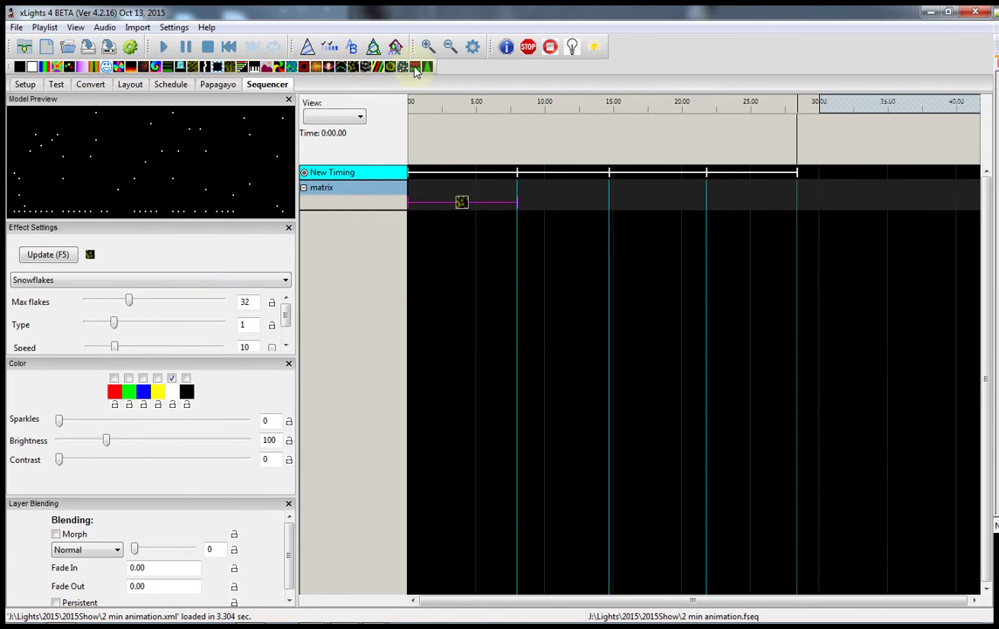
left_click_drag(373, 66, 456, 210)
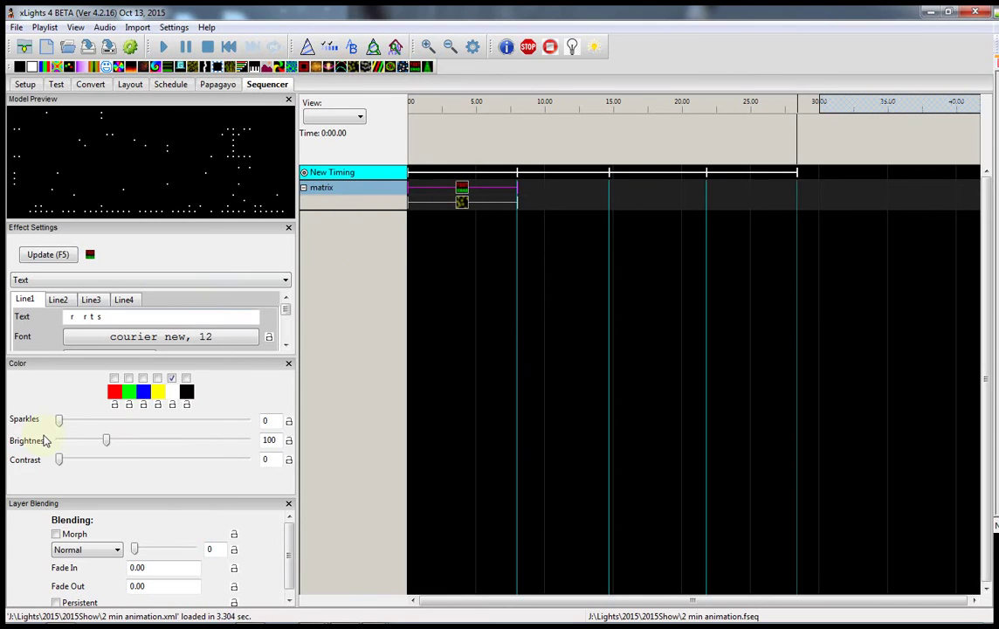
Replace the Text effect's Line1 text with "M r C i m" and make red its only active color instead of white
left_click(58, 299)
left_click(25, 299)
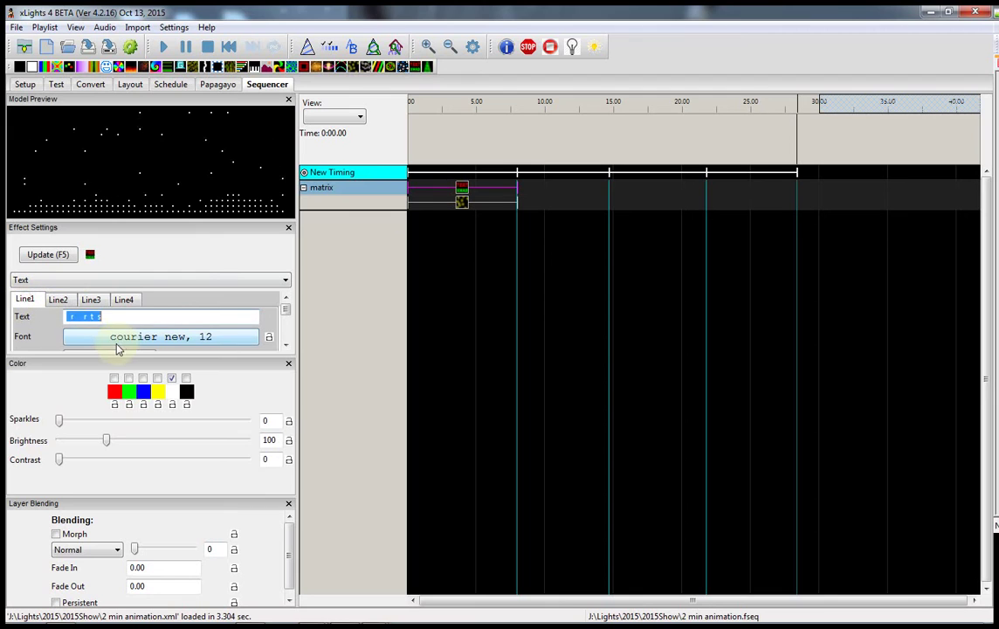
left_click(172, 374)
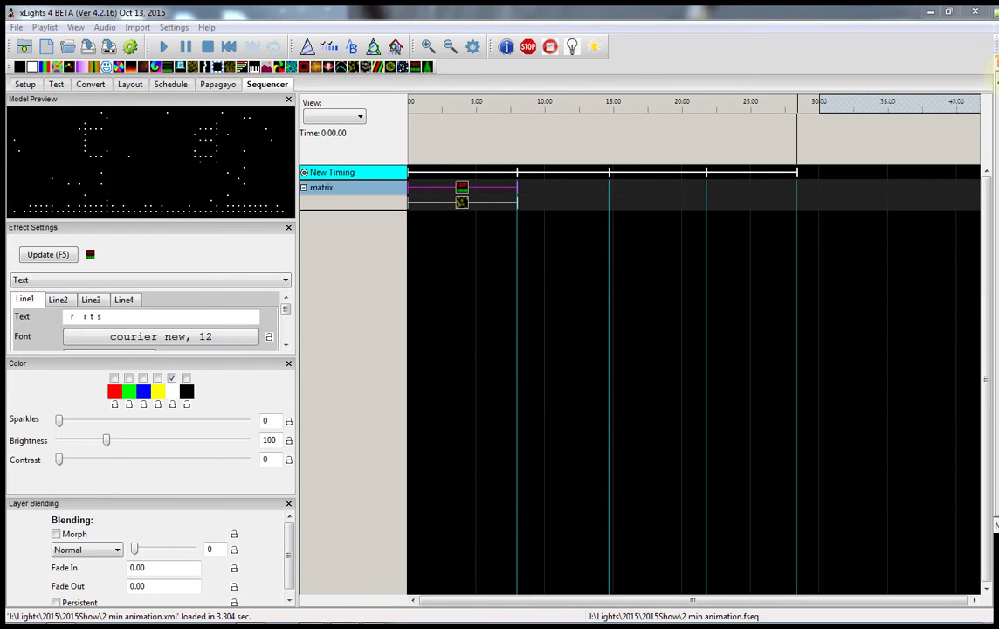
left_click(206, 319)
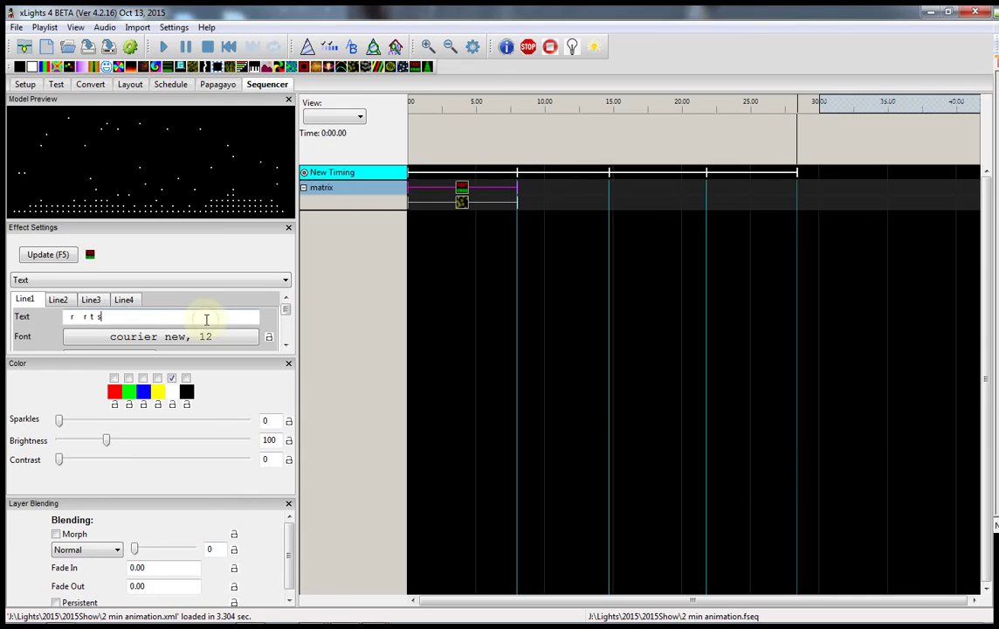
left_click_drag(205, 319, 39, 326)
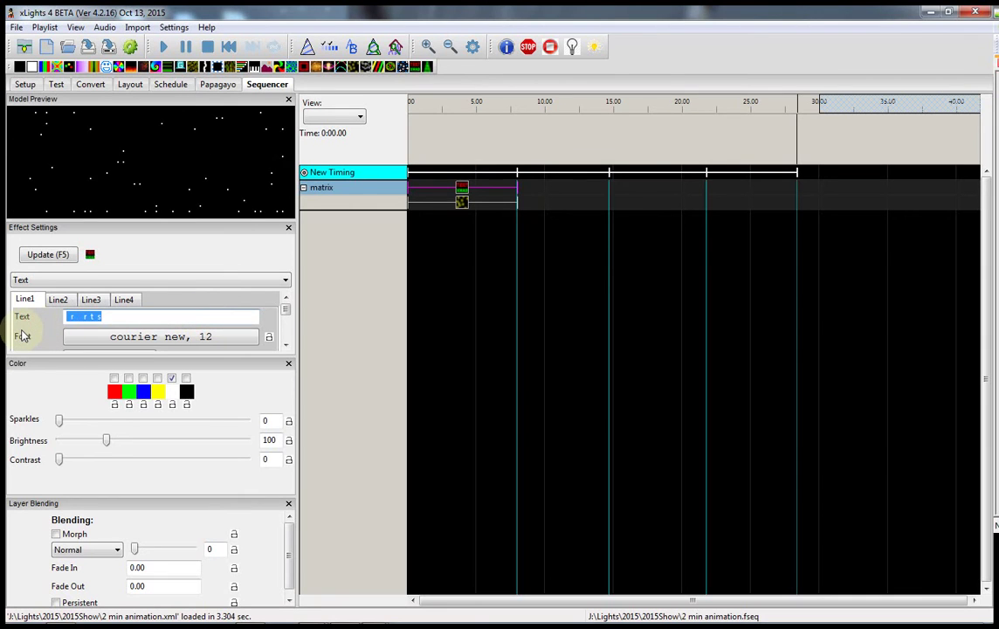
type("MrCim")
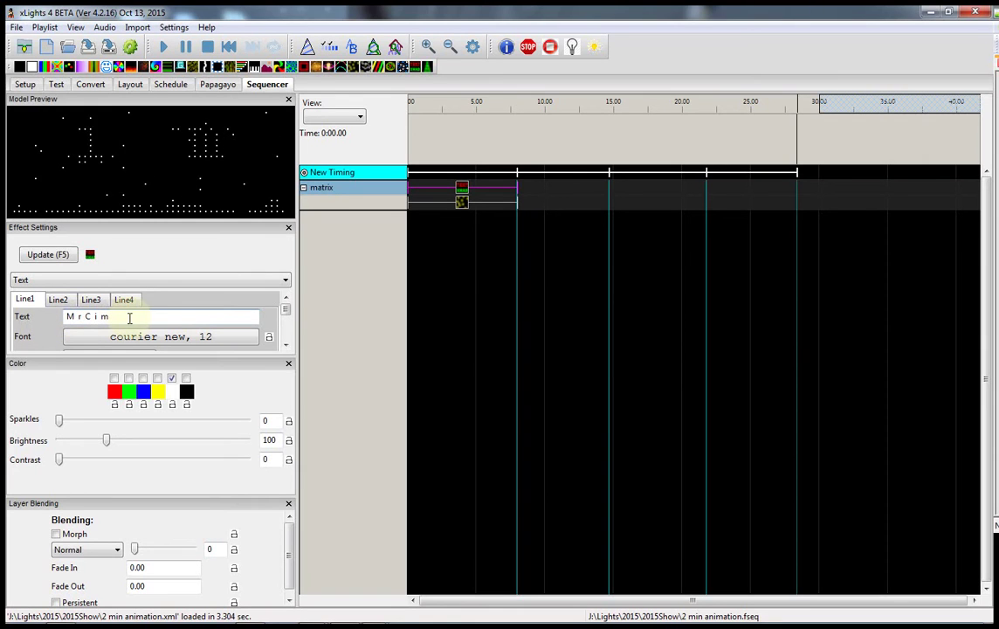
left_click(114, 377)
left_click(172, 378)
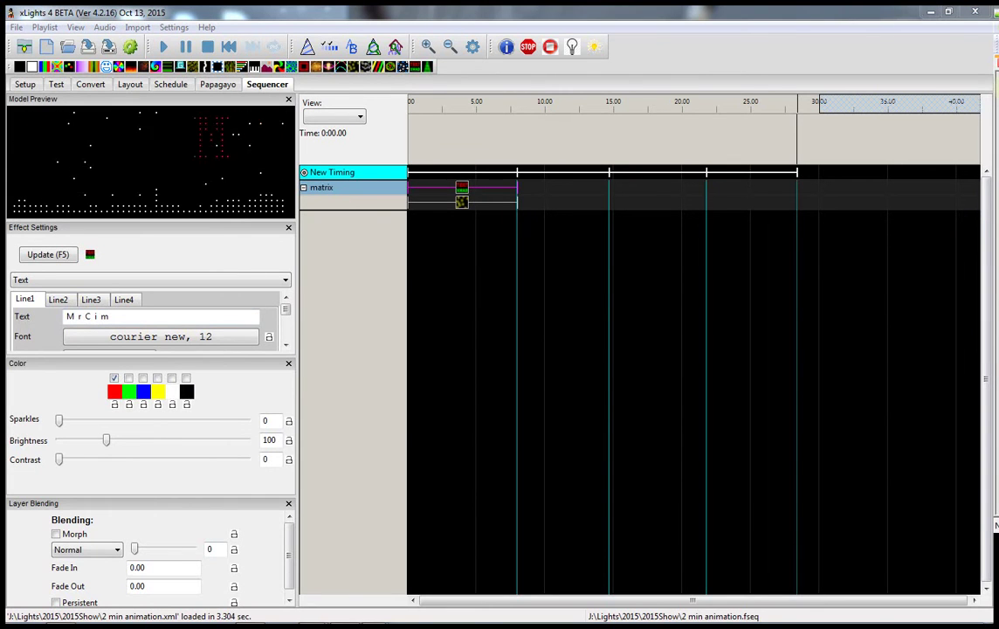
Enter "e y h s a" as the Text effect's Line2 text and enable green alongside red
left_click(58, 299)
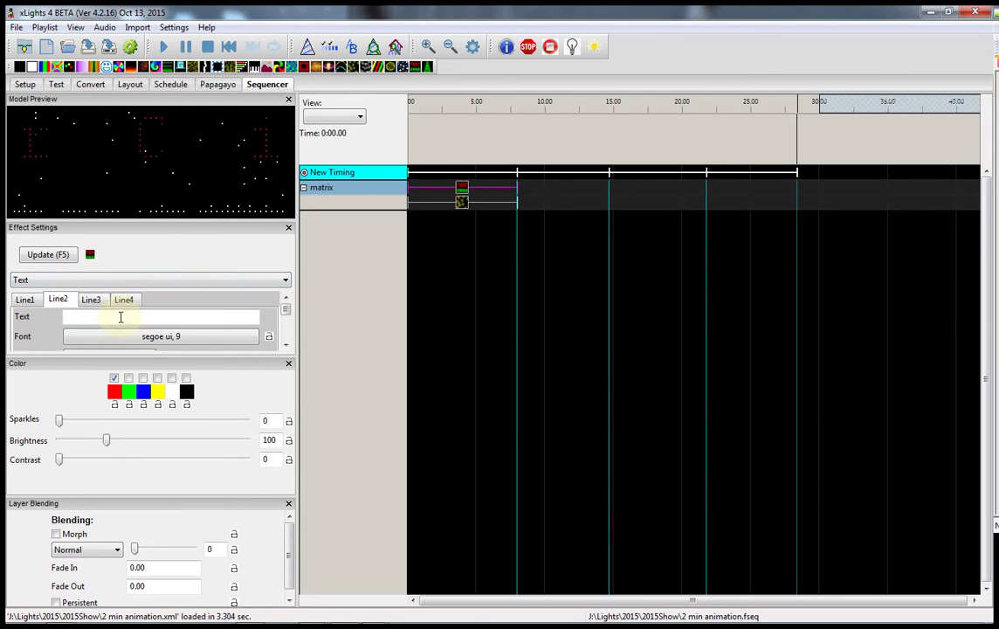
type("e y h s a")
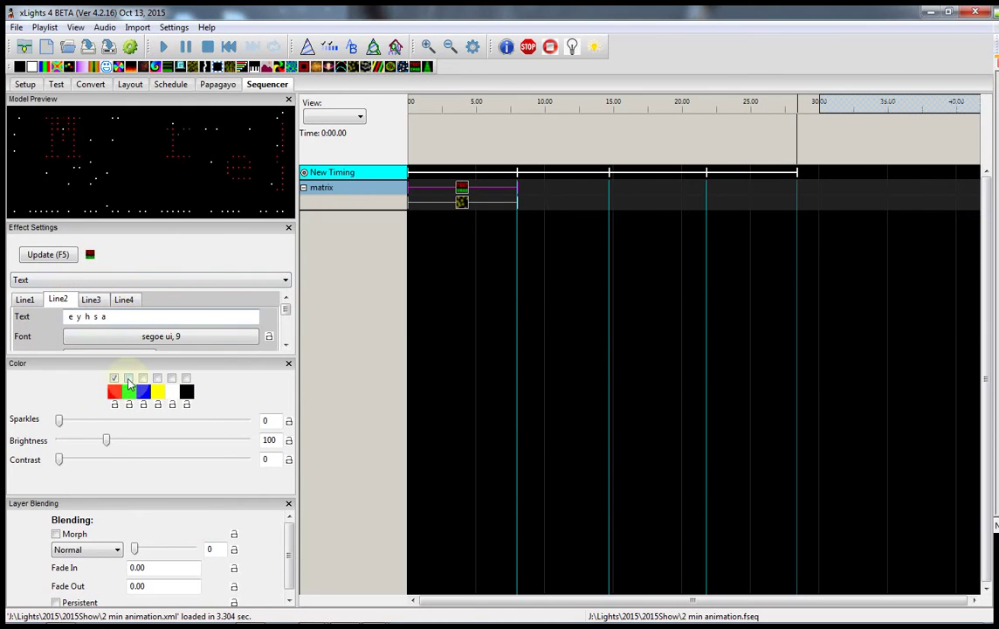
left_click(128, 379)
left_click(115, 379)
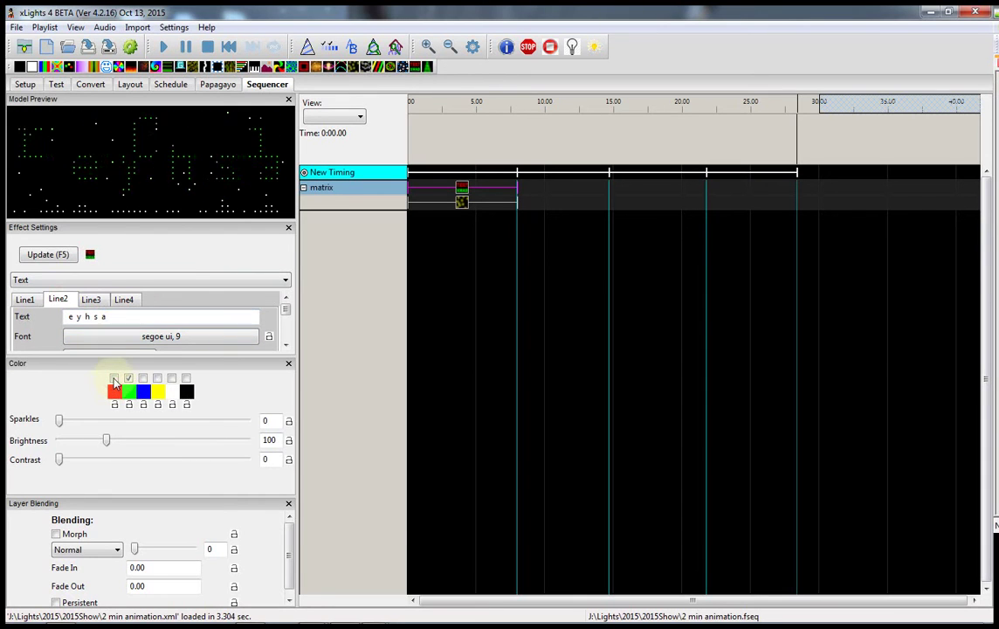
left_click(114, 378)
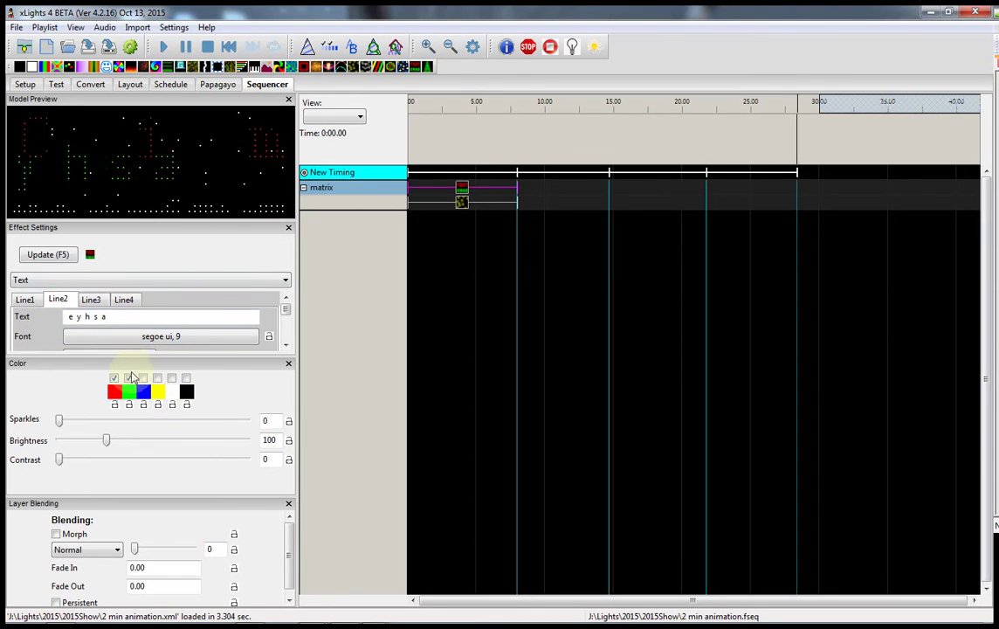
Set the Text effect's Line2 font to Courier New, size 12
left_click(240, 340)
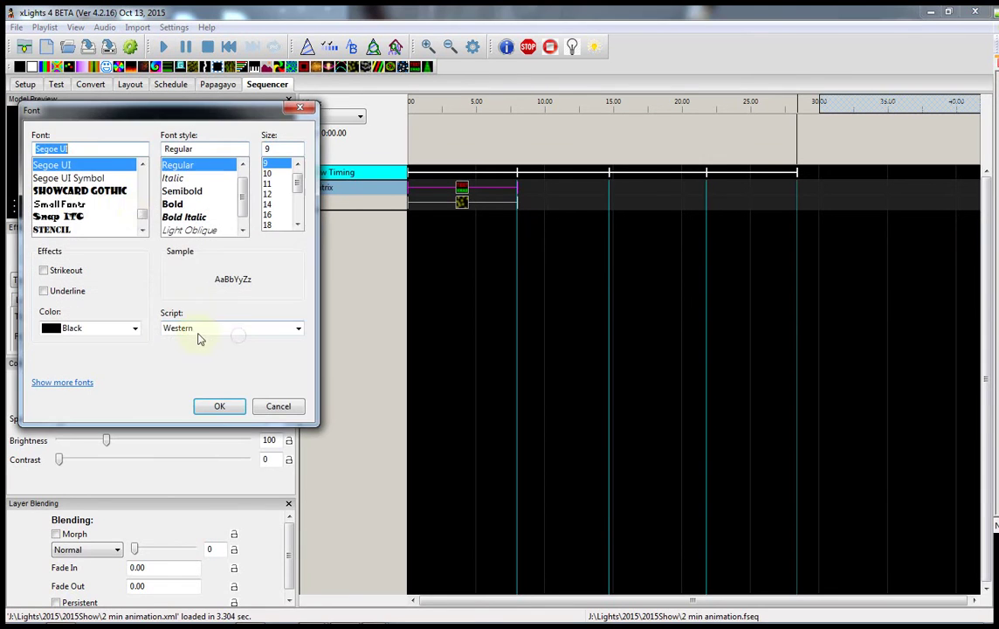
left_click_drag(144, 216, 149, 186)
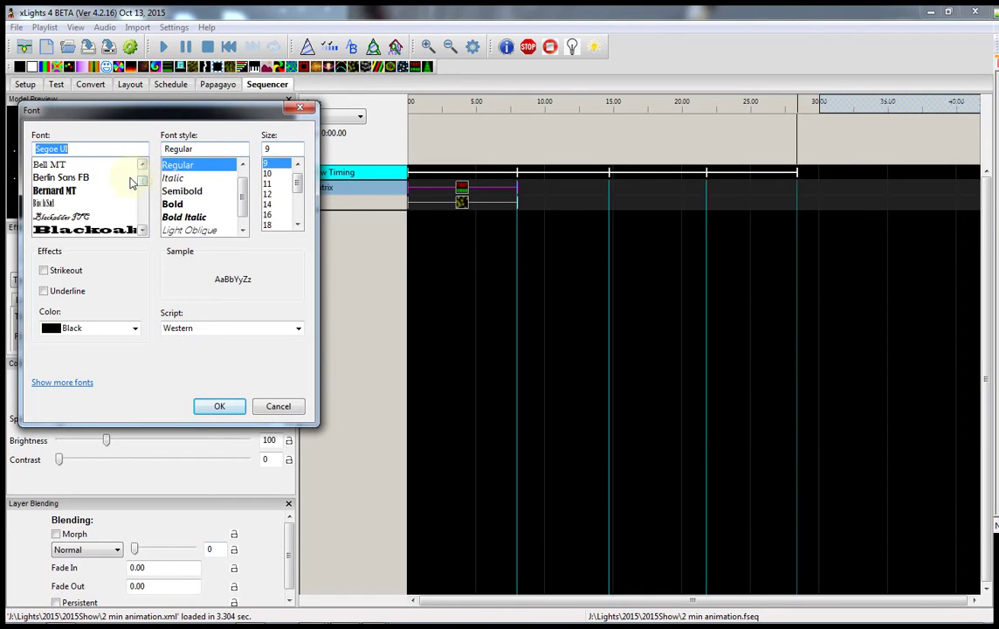
type("c")
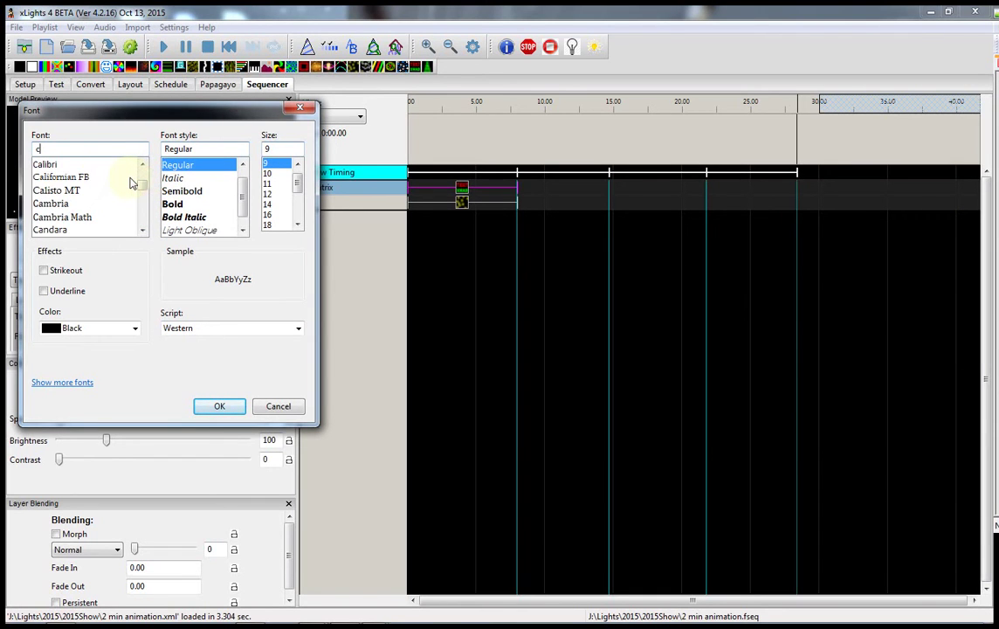
type("ou")
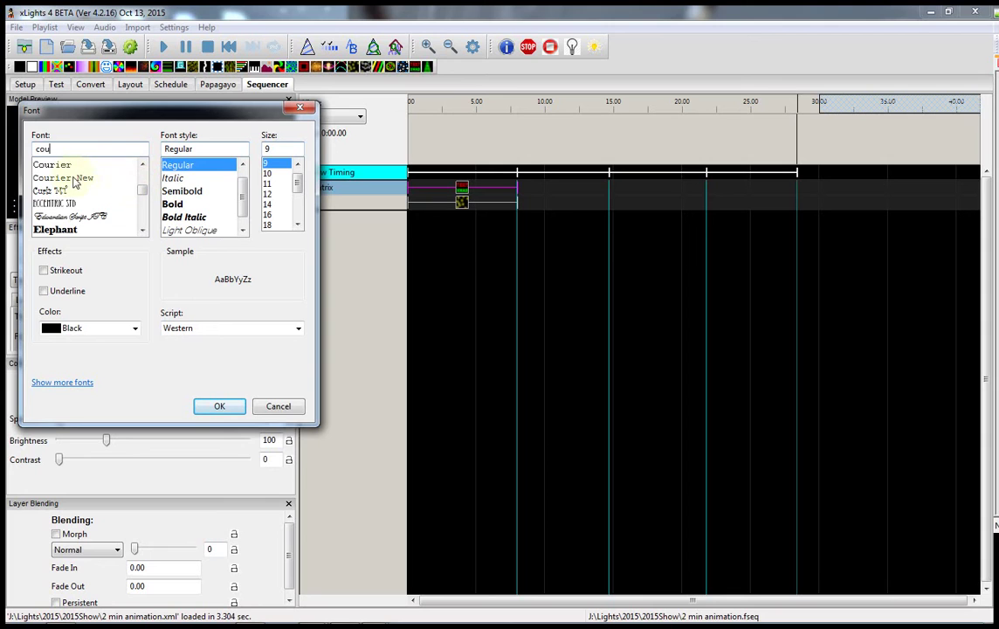
left_click(74, 178)
left_click(269, 194)
left_click(221, 408)
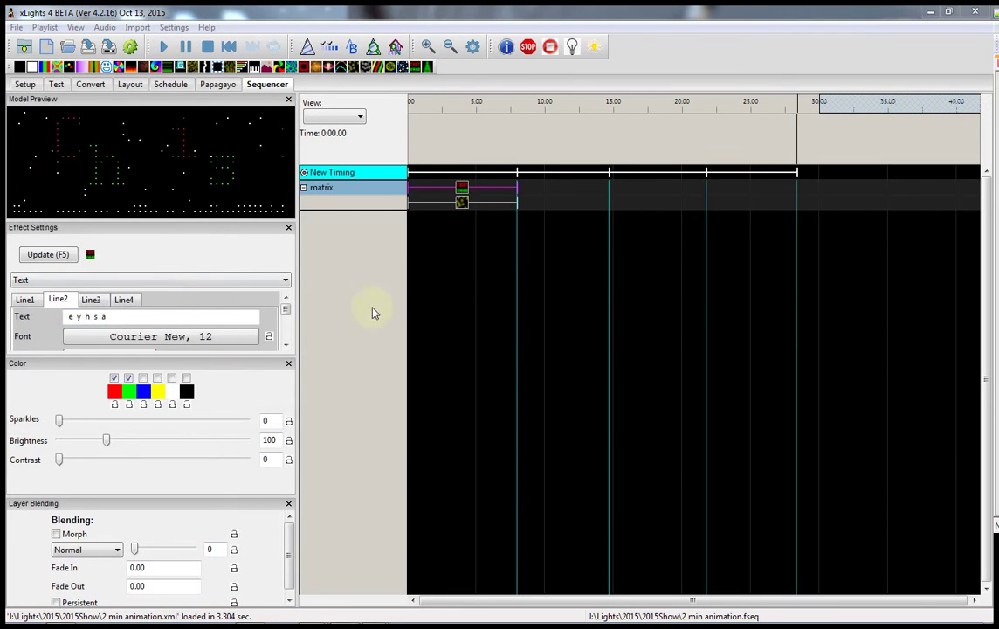
Enter "r r t s" as the Text effect's Line3 text in Courier New 12 and enable white alongside red and green
left_click(91, 300)
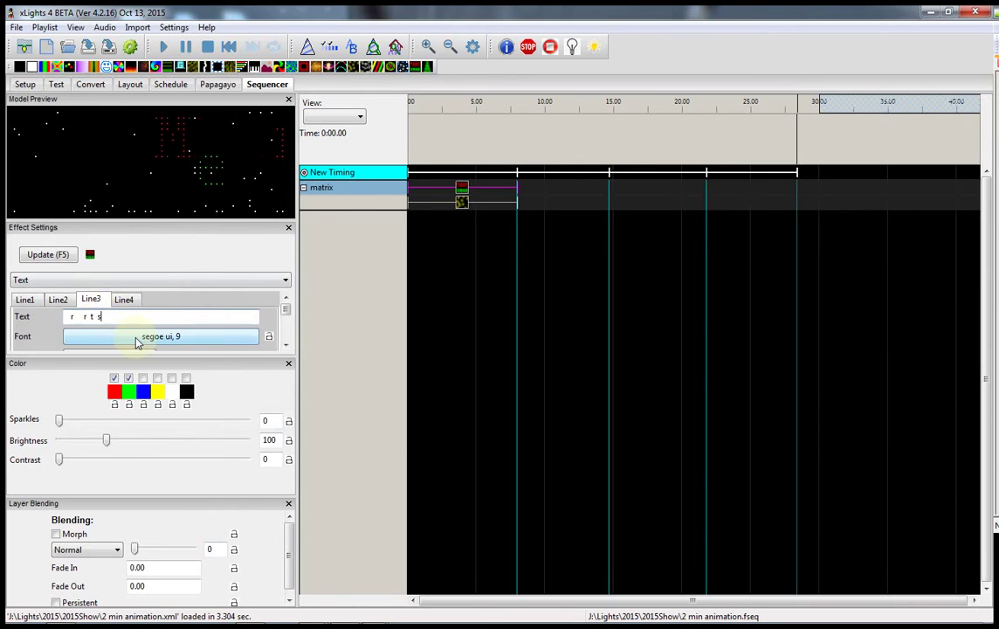
left_click(139, 337)
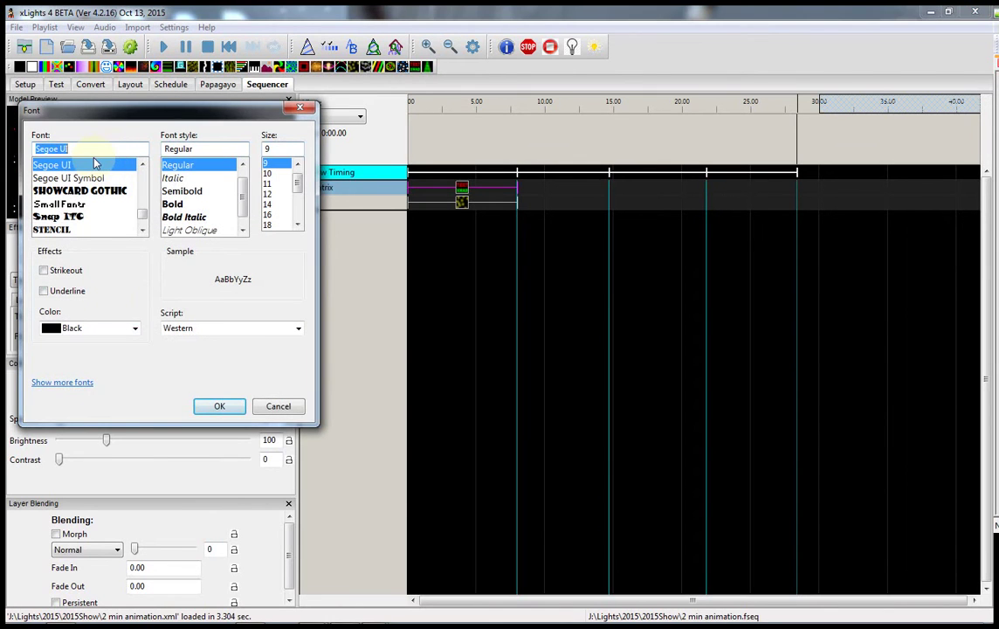
type("cour")
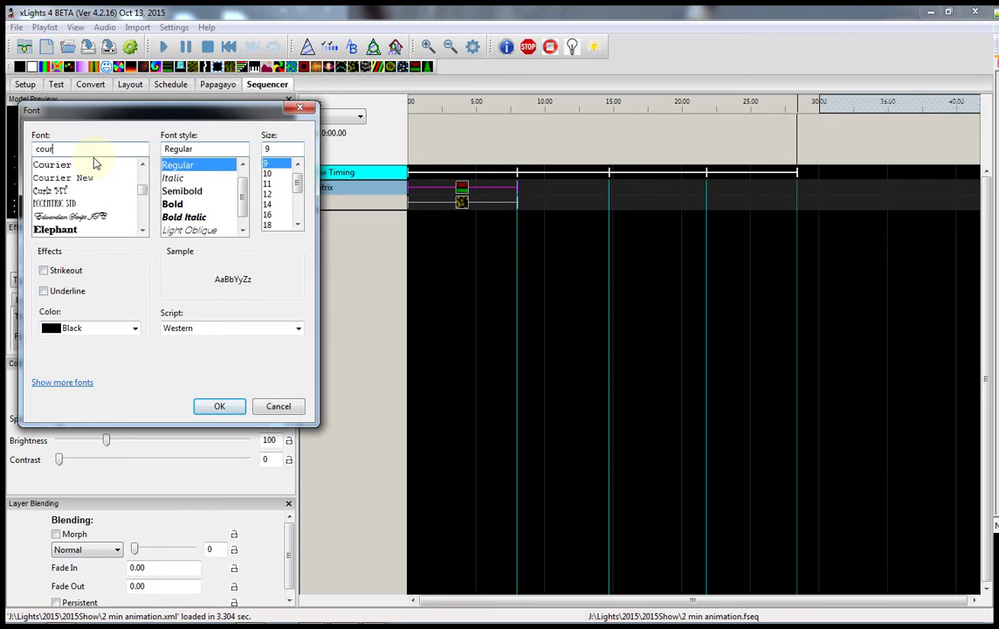
left_click(92, 178)
left_click(271, 194)
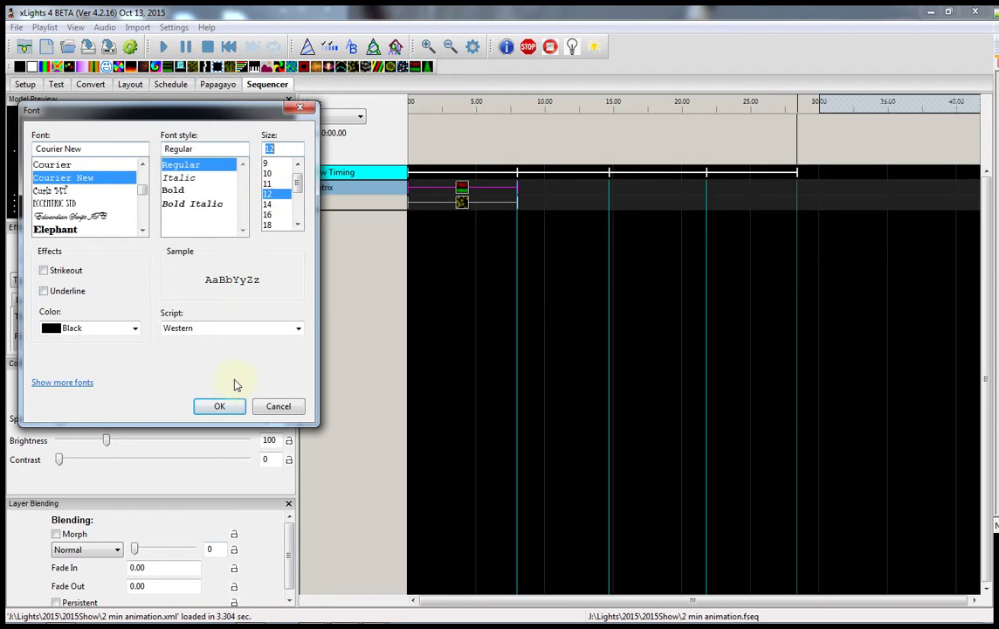
left_click(220, 407)
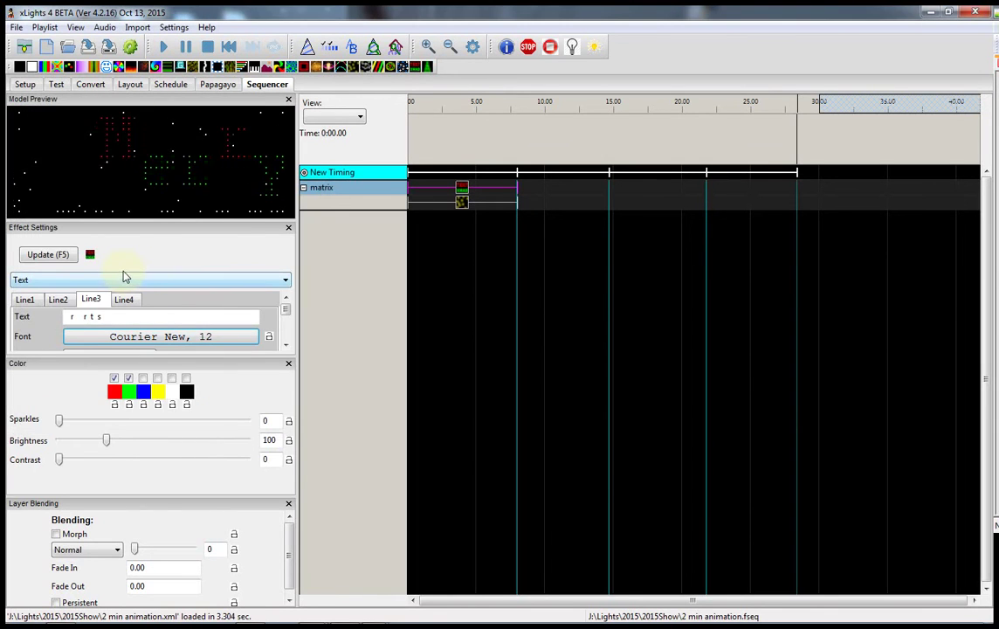
left_click(171, 377)
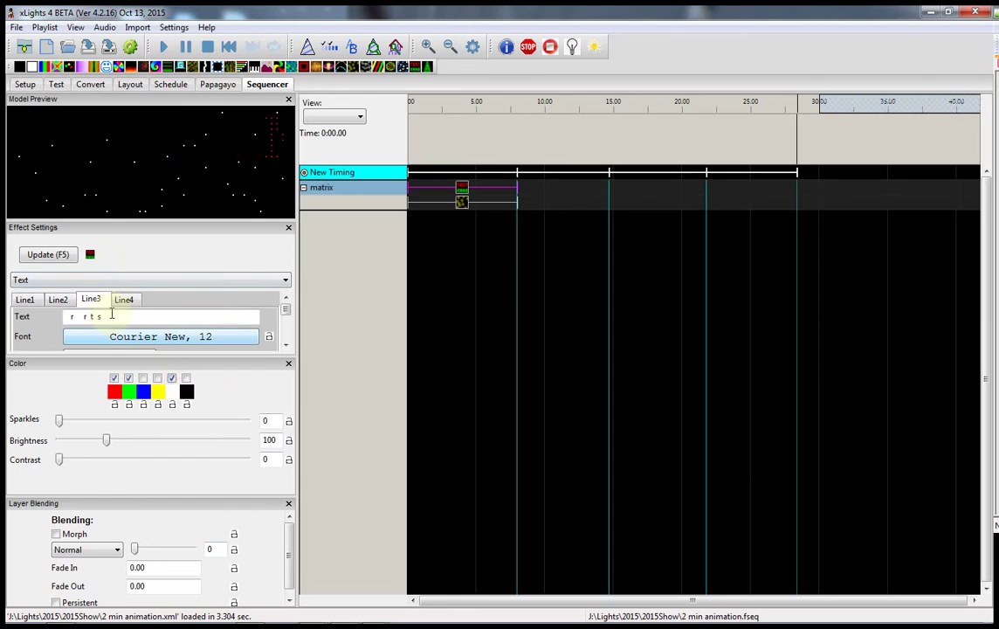
Set the Position of the Text effect's Line2 and Line3 to 66
left_click(26, 299)
left_click_drag(285, 310, 283, 334)
left_click(58, 300)
double_click(242, 336)
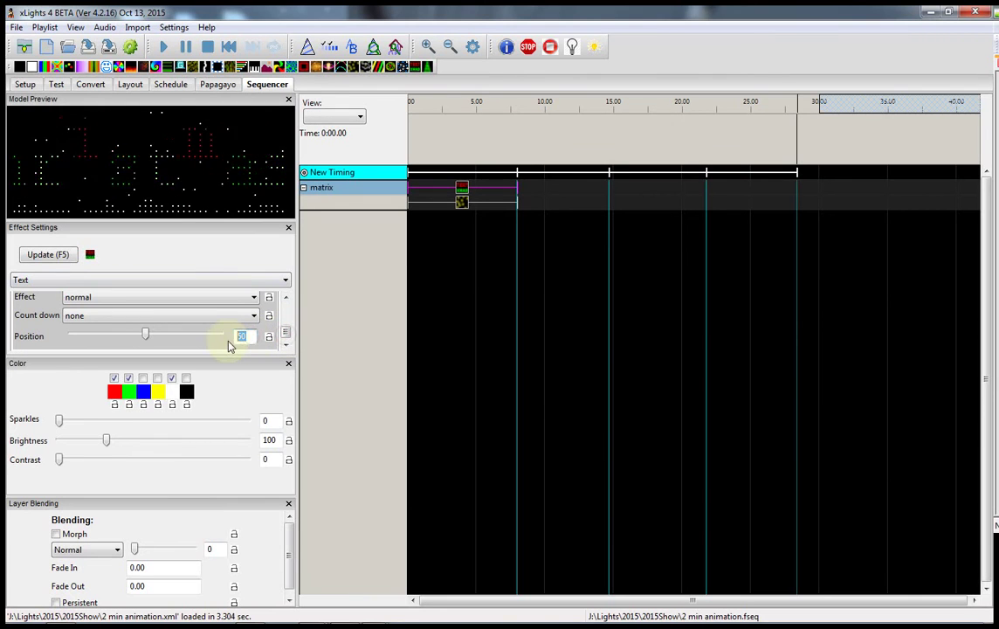
type("66")
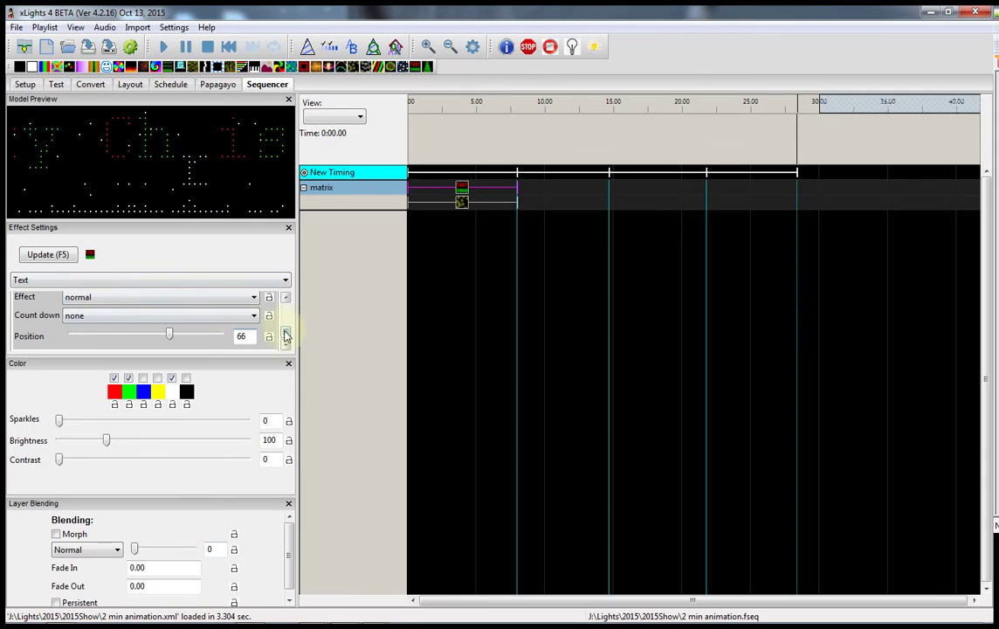
mouse_move(284, 336)
left_mouse_down()
mouse_move(286, 307)
mouse_move(283, 335)
left_mouse_up()
left_click(92, 299)
double_click(238, 334)
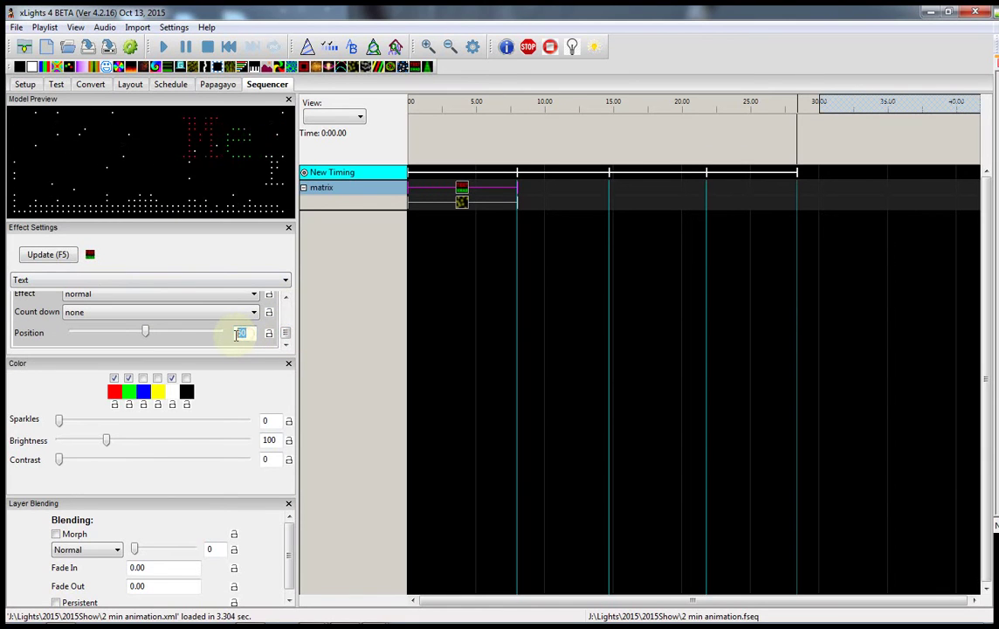
type("66")
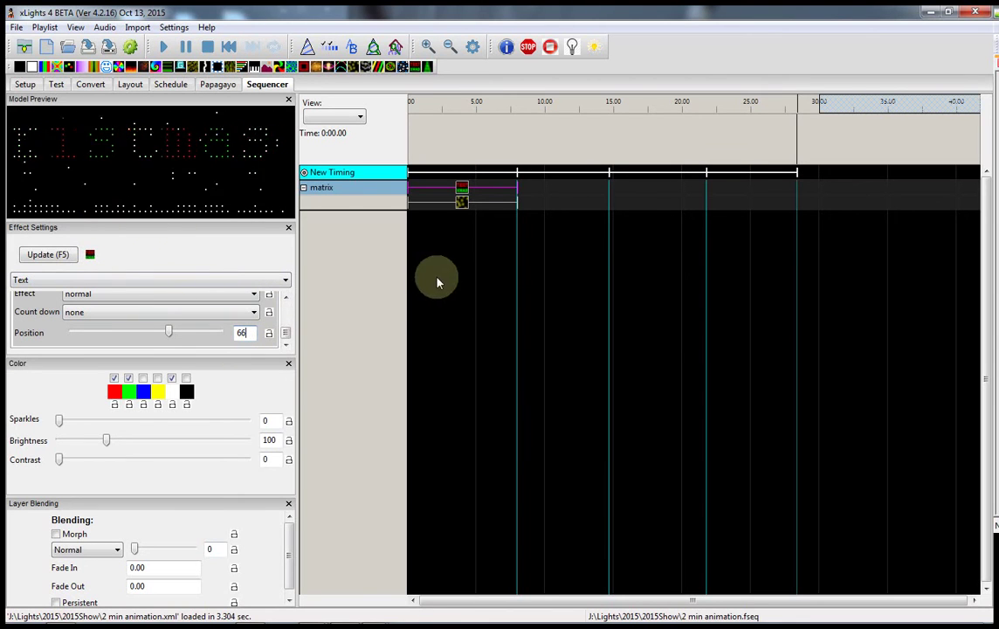
Extend the matrix model's Text and Snowflakes effects to the end of the second timing interval
left_click_drag(516, 189, 609, 189)
left_click_drag(516, 202, 610, 200)
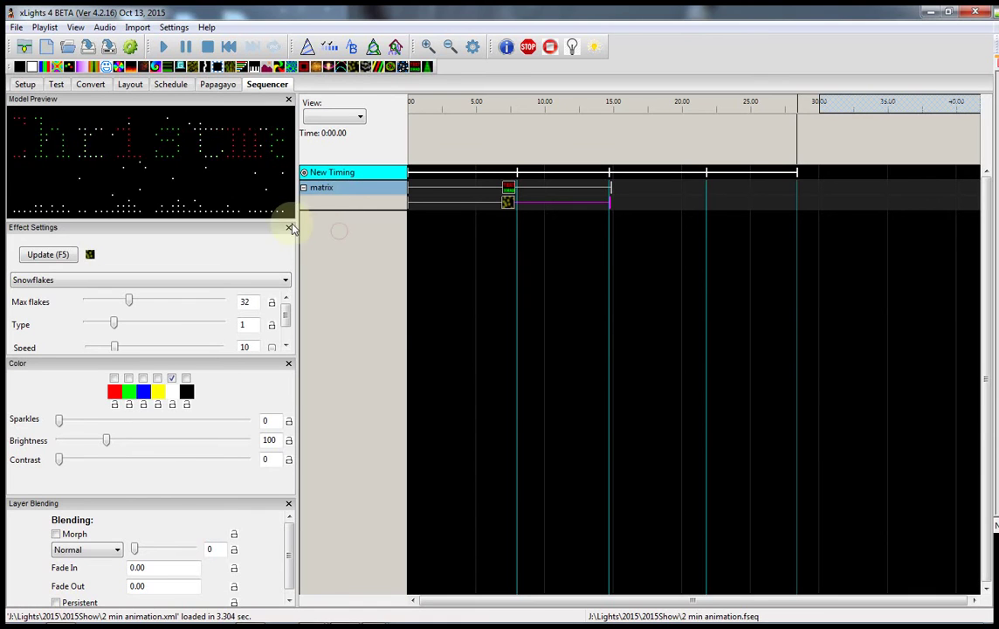
Show the House Preview beneath the Model Preview and close the Layer Blending settings
left_click(396, 47)
mouse_move(219, 194)
left_mouse_down()
mouse_move(179, 201)
mouse_move(172, 244)
left_mouse_up()
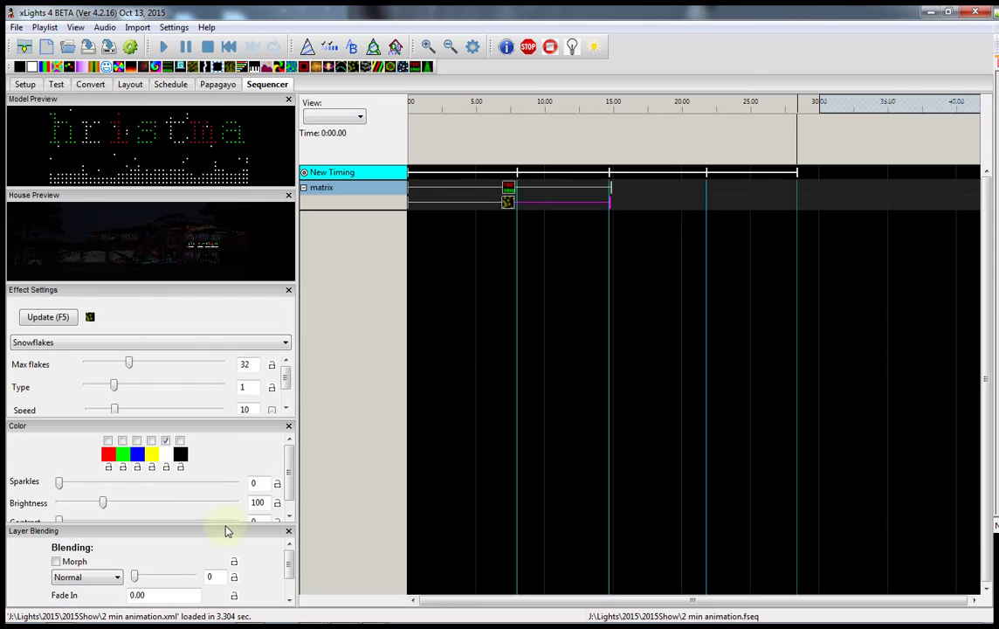
left_click(289, 530)
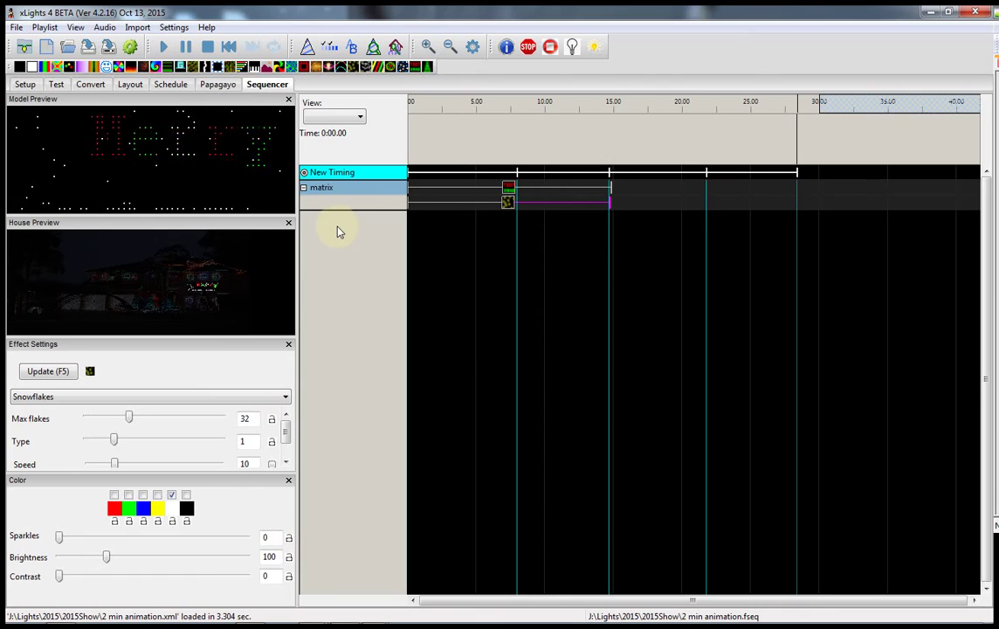
Add the ColorEffects model to the sequence's display elements
right_click(334, 204)
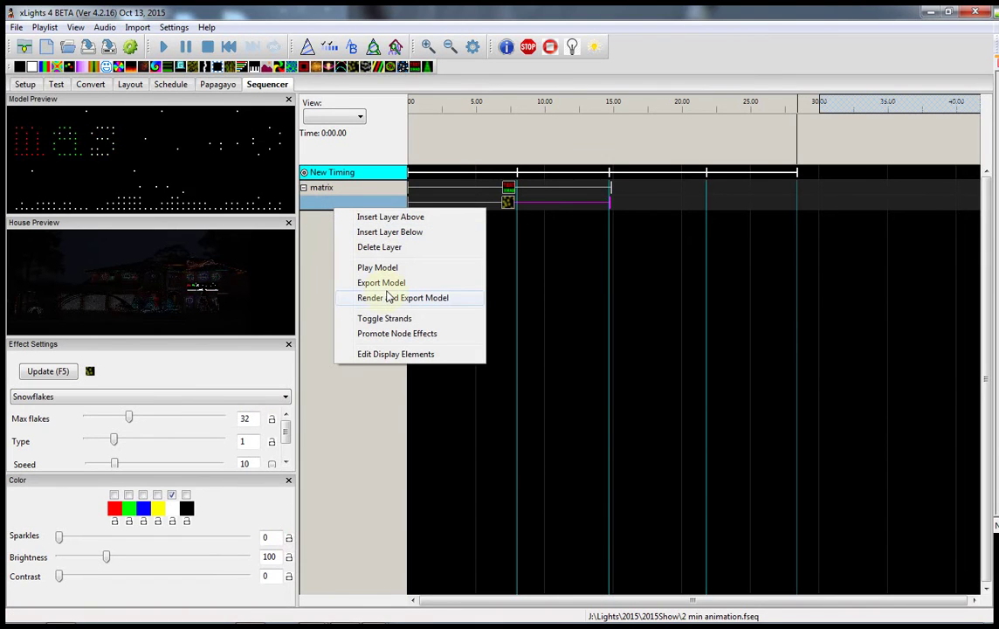
left_click(384, 354)
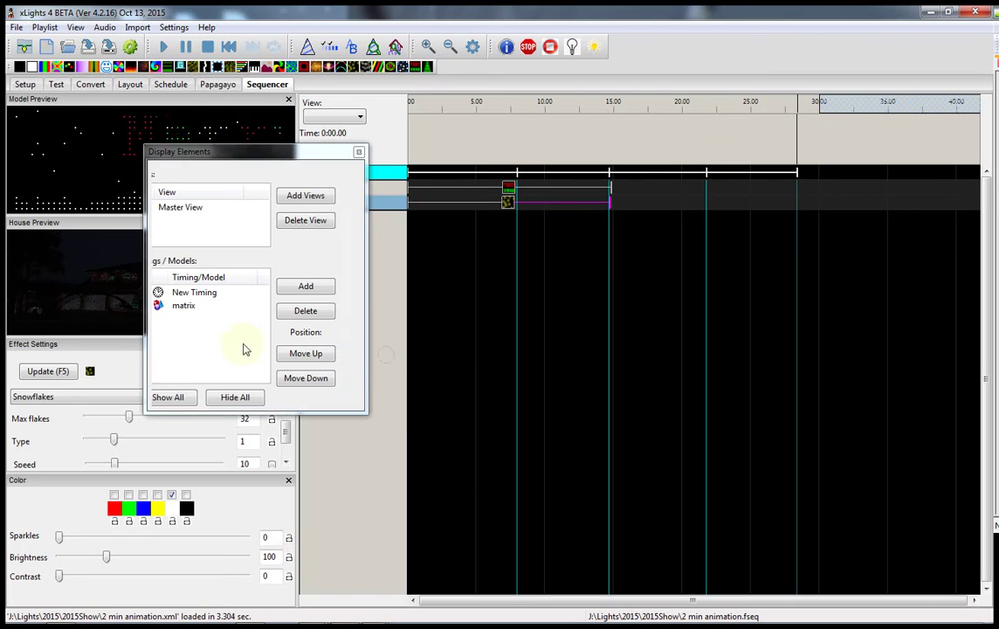
left_click(305, 288)
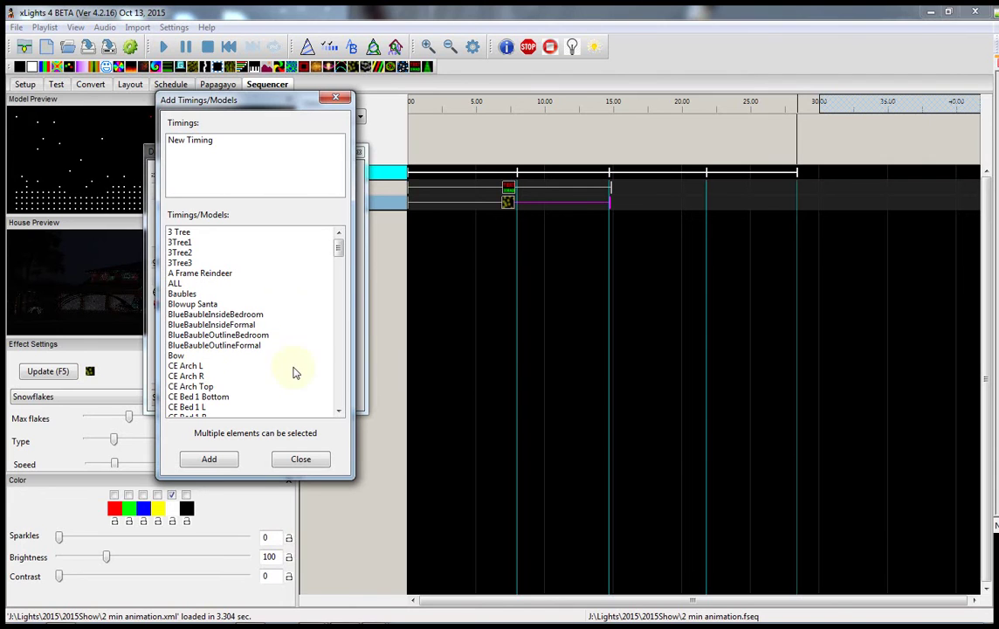
left_click_drag(339, 249, 337, 287)
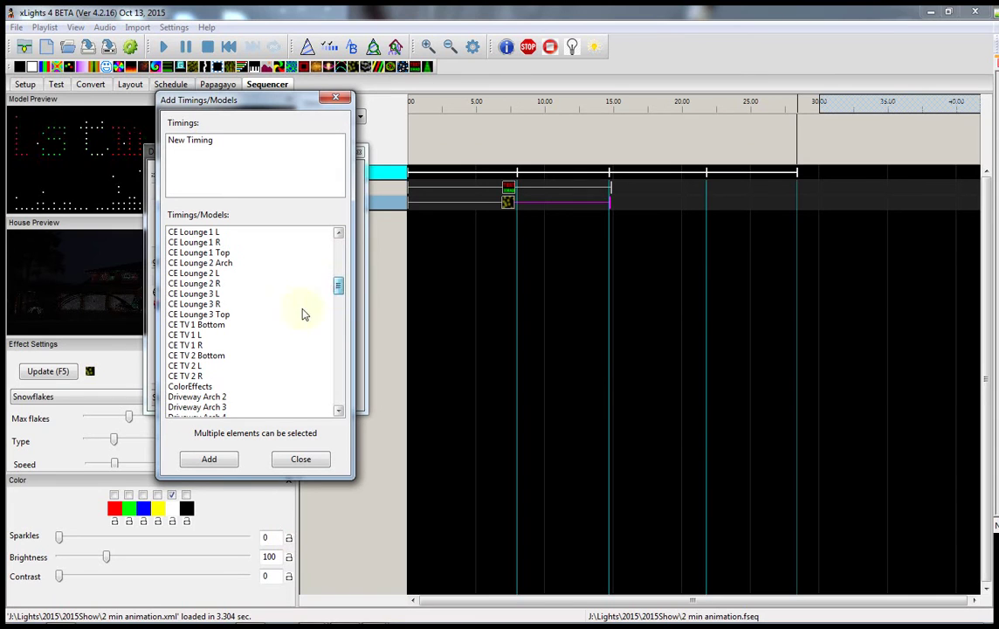
left_click(190, 386)
left_click(209, 458)
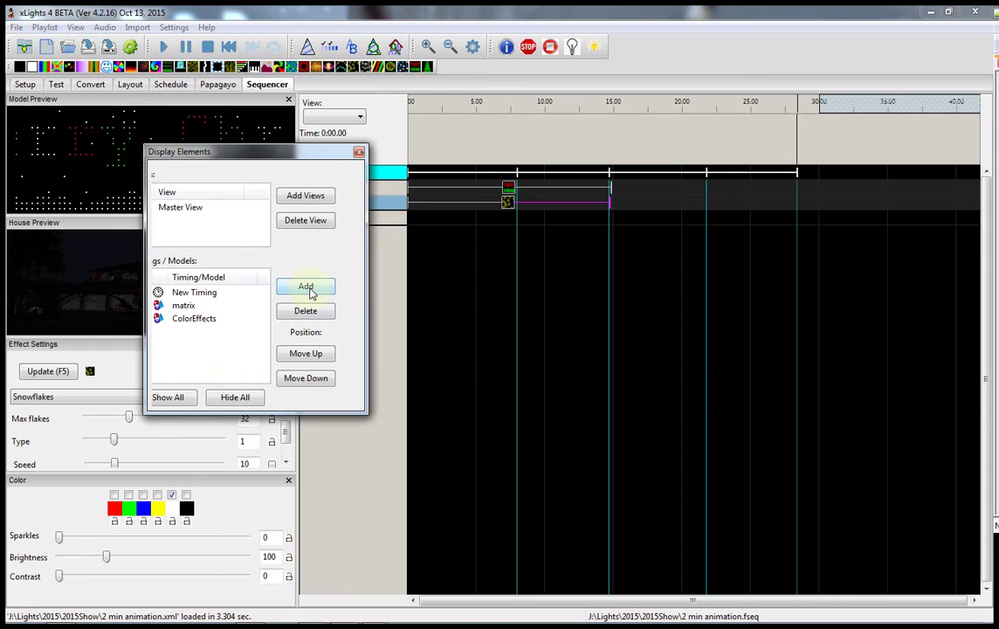
Add the CE Line model to the display elements and return to the sequence
left_click(308, 288)
left_click_drag(340, 251, 341, 276)
left_click(183, 376)
left_click(209, 459)
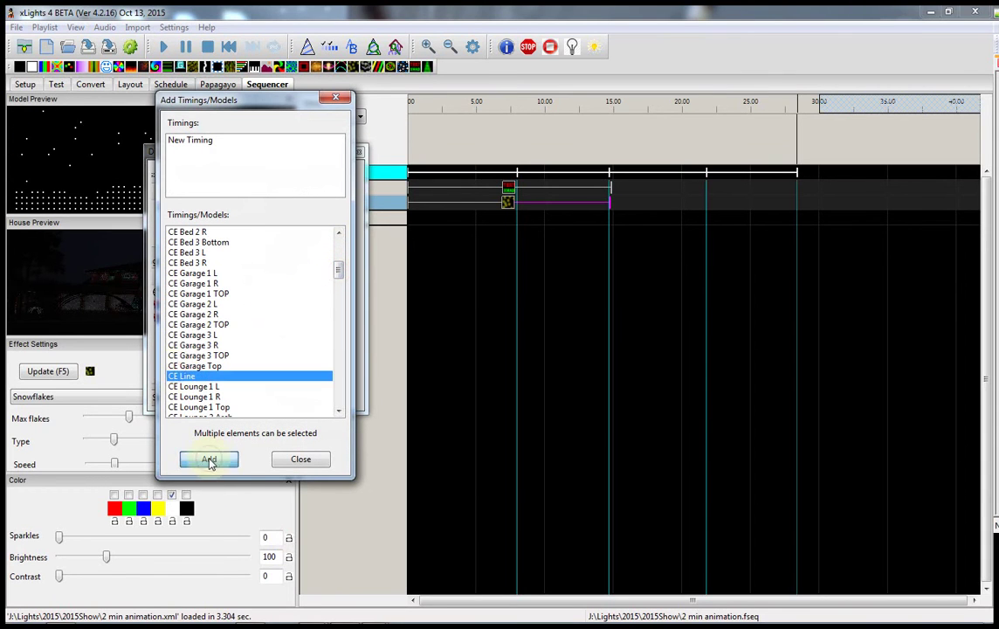
left_click(361, 152)
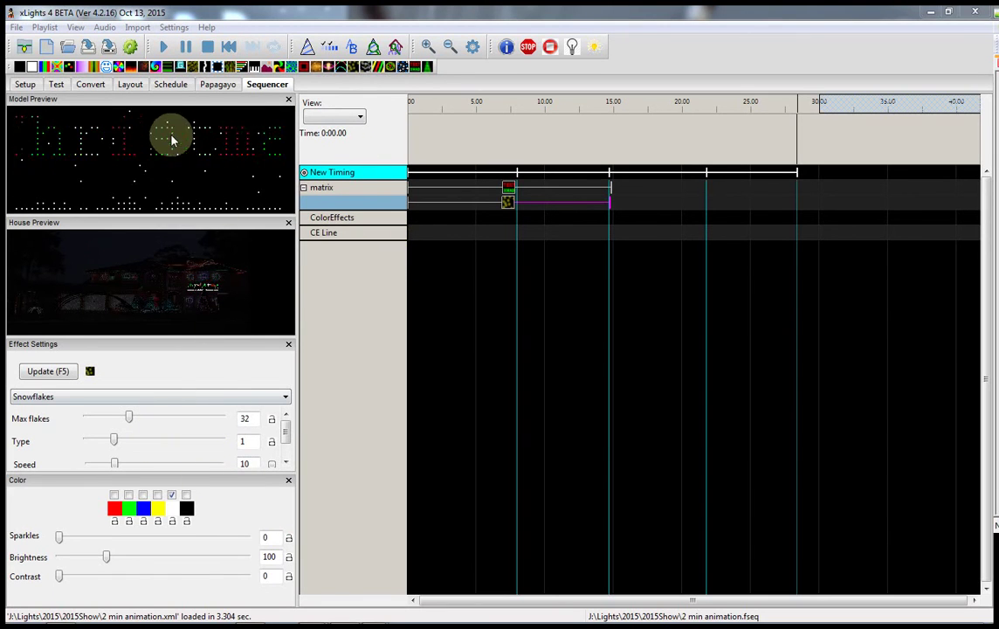
Place a Bars effect on ColorEffects in the first timing interval, with direction Right and red and green enabled alongside white
left_click_drag(44, 68, 464, 217)
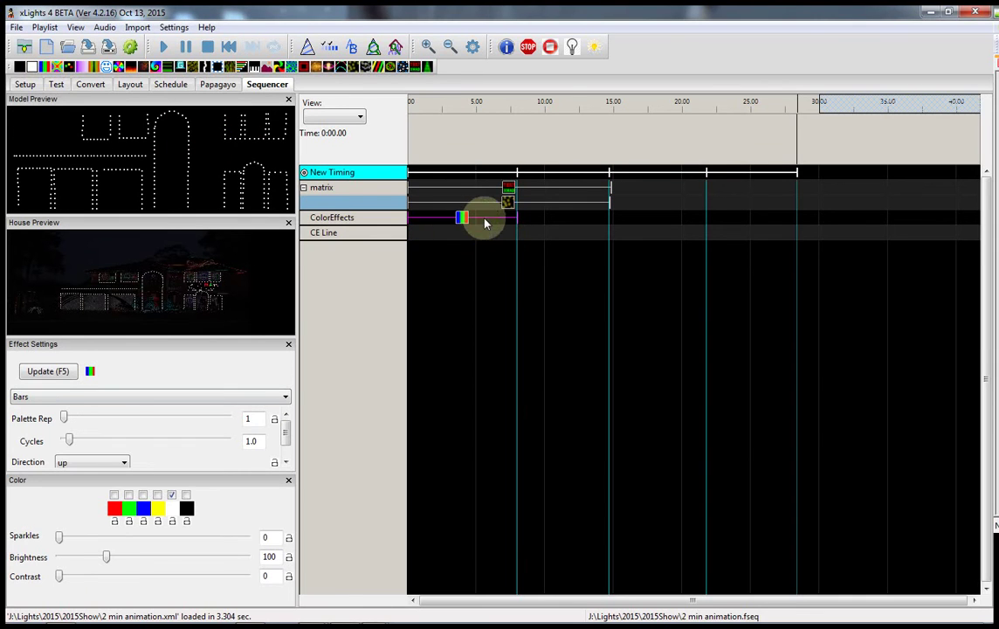
left_click(98, 461)
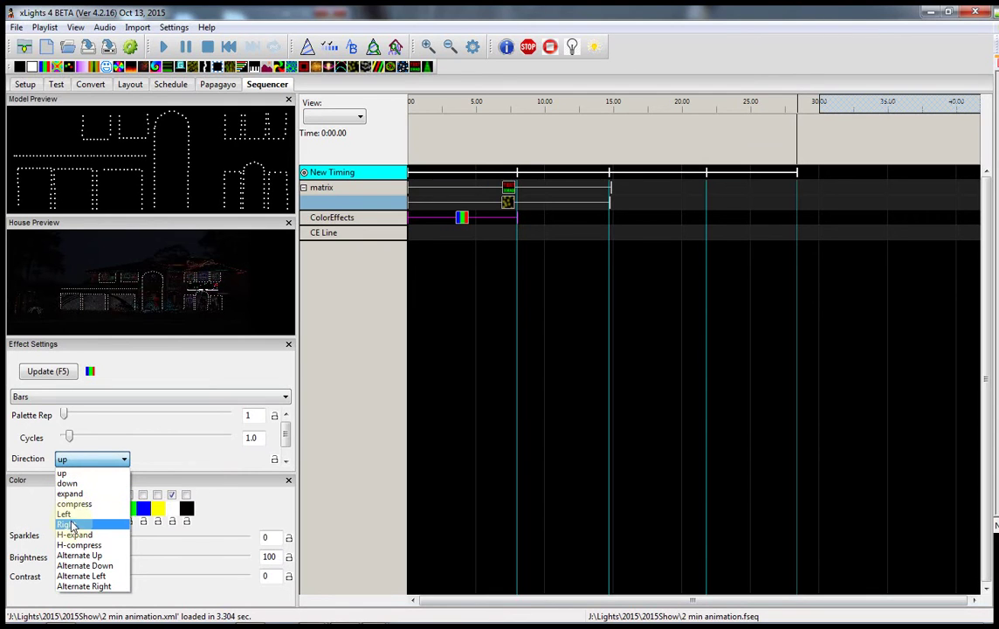
left_click(68, 524)
left_click(114, 495)
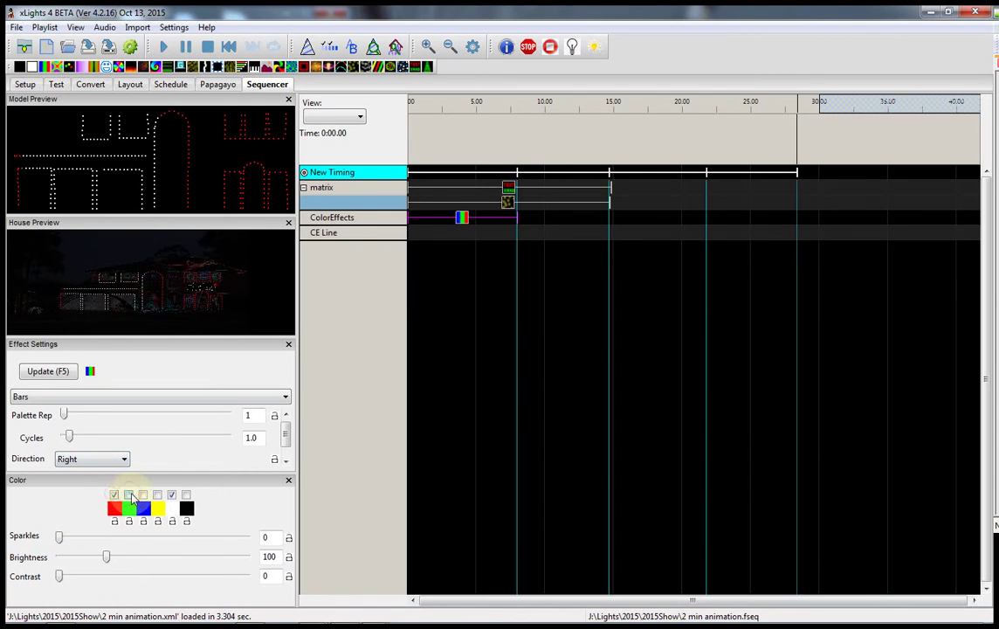
left_click(128, 496)
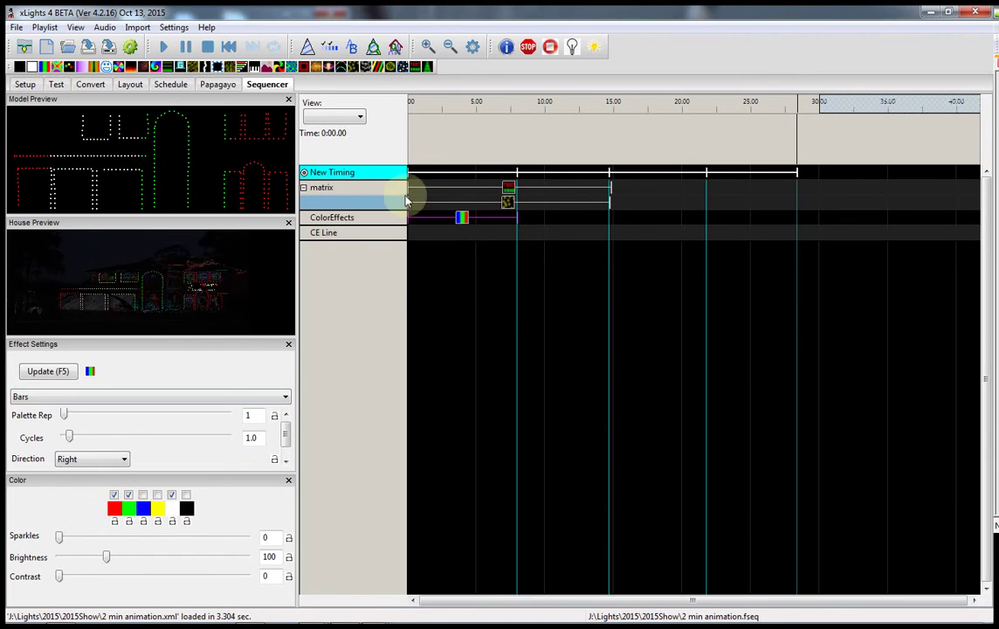
Delete the Bars effect from ColorEffects and place a Bars effect on CE Line in the first timing interval instead
key("Delete")
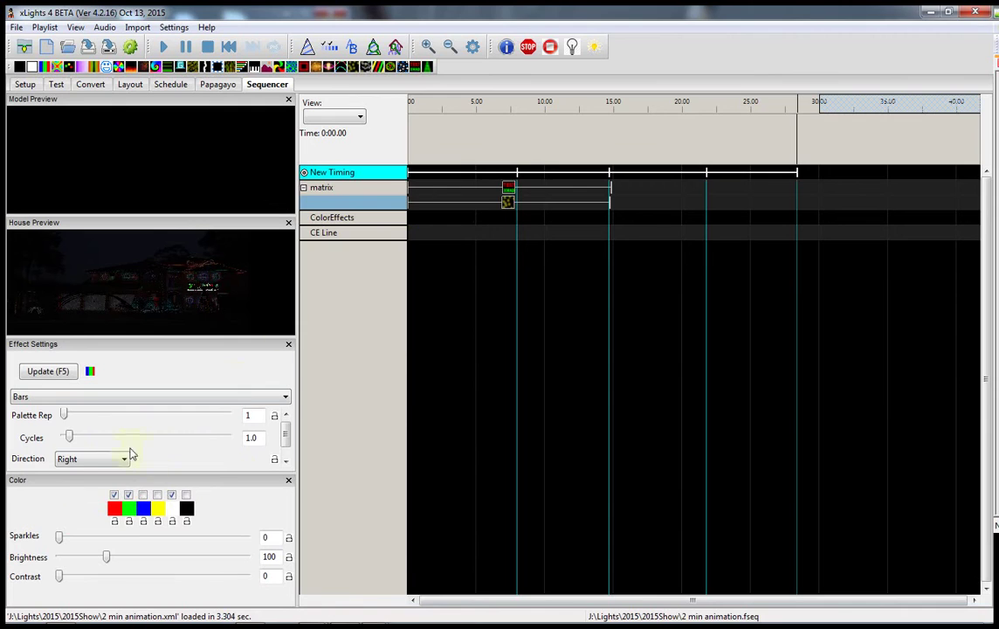
left_click(82, 184)
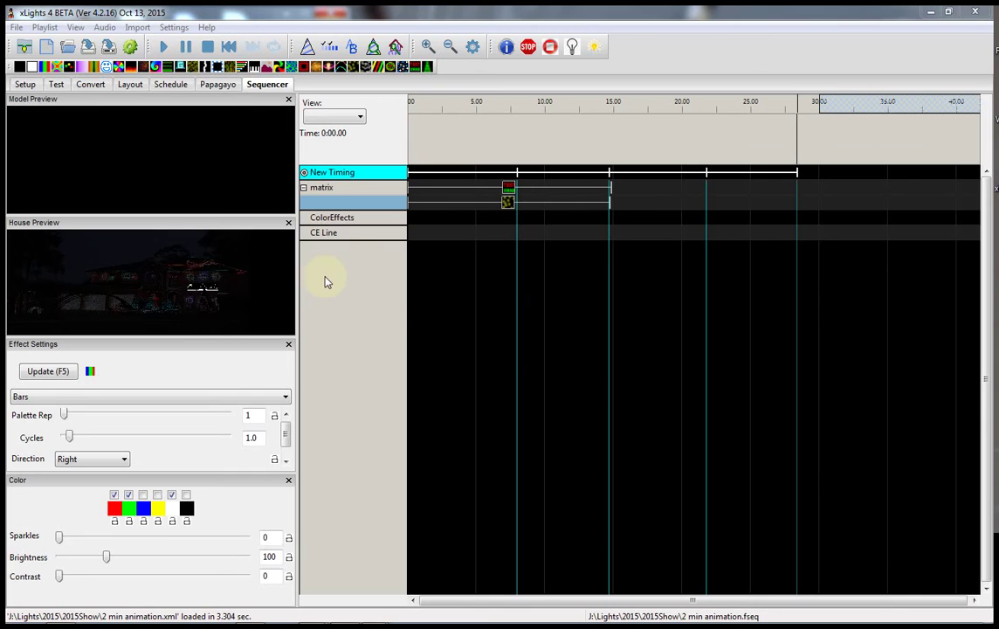
left_click_drag(45, 67, 453, 230)
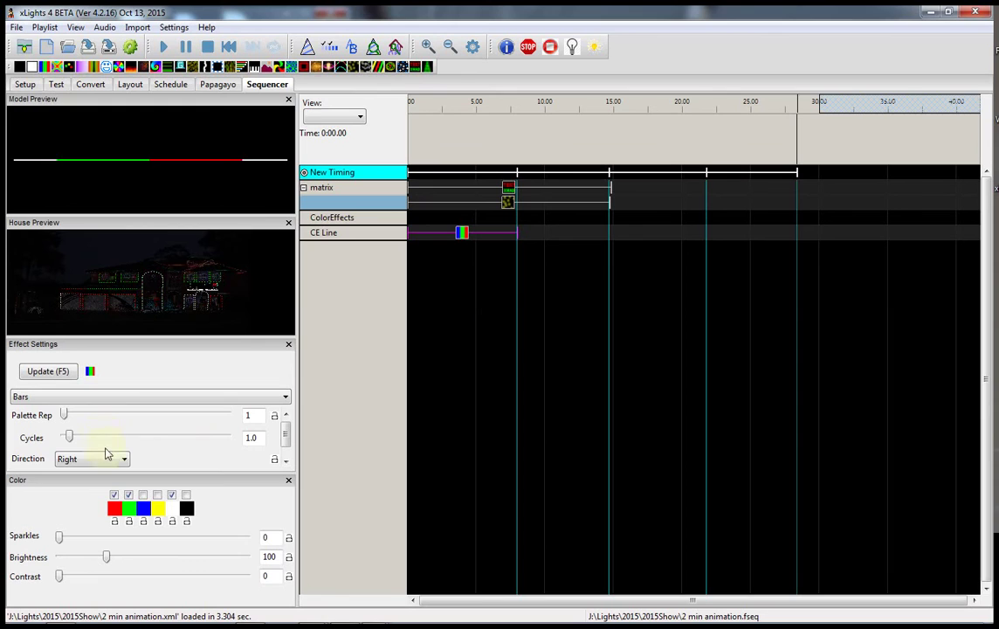
Set the CE Line Bars effect's Palette Rep to 5 and its Cycles to 0.8
scroll(257, 397, "up", 1)
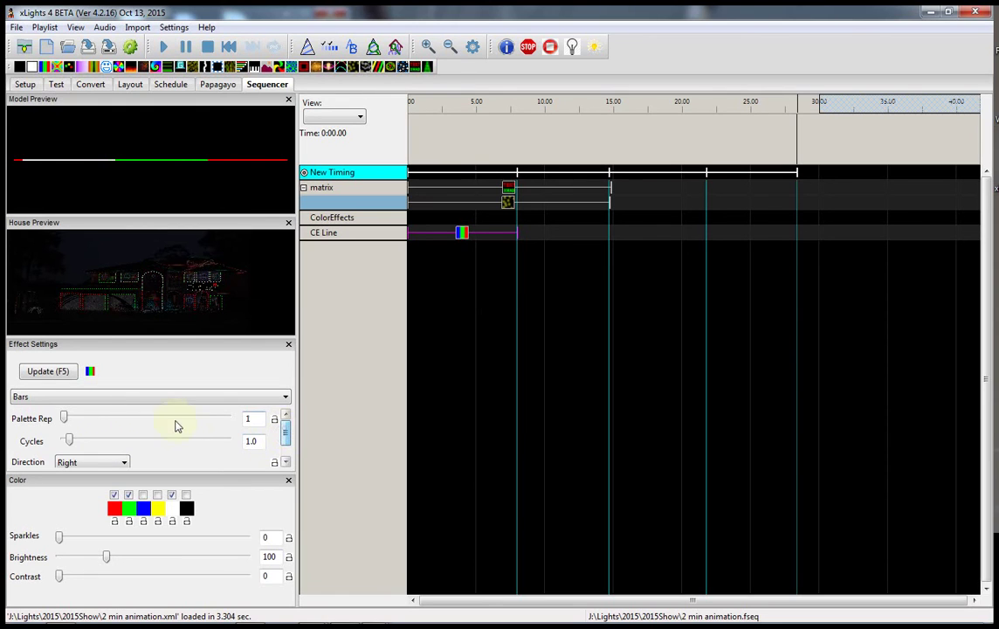
left_click_drag(63, 419, 230, 419)
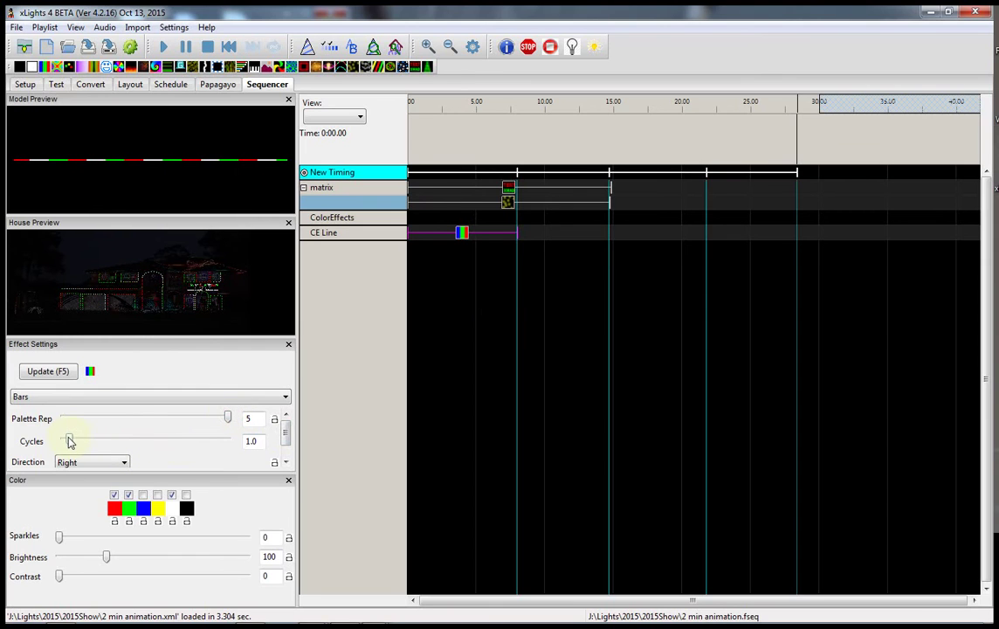
mouse_move(69, 441)
left_mouse_down()
mouse_move(216, 441)
mouse_move(69, 437)
left_mouse_up()
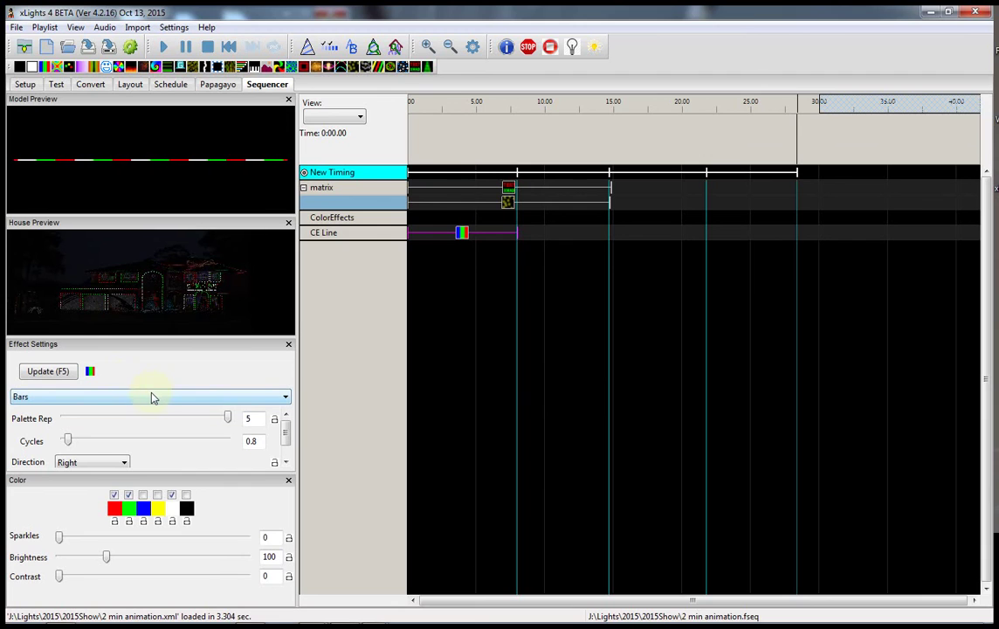
Open Paint and shrink the blank canvas to about 82 × 10 px
mouse_move(112, 622)
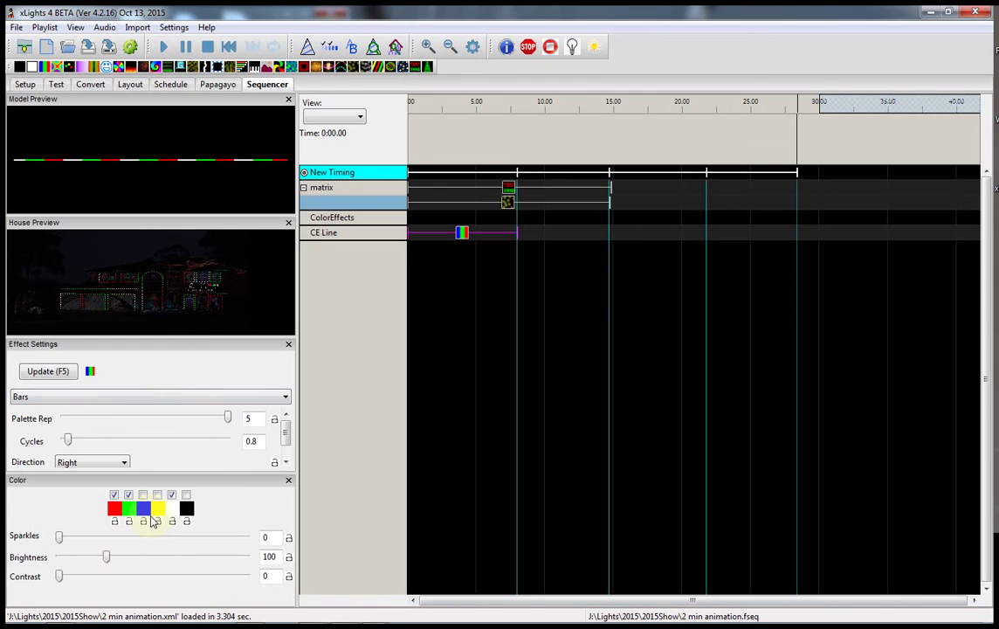
key("super+r")
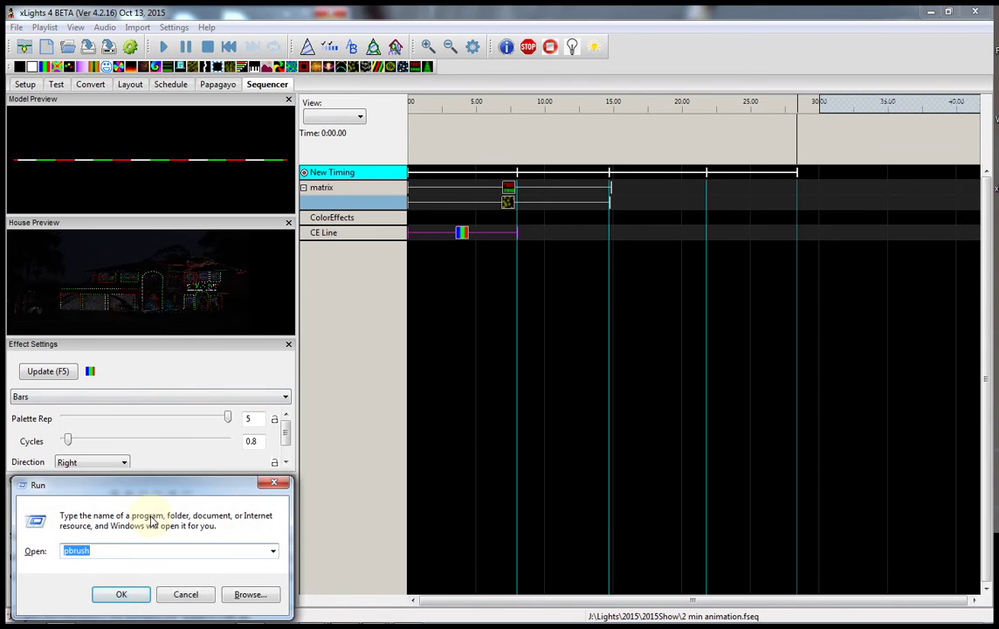
key("Return")
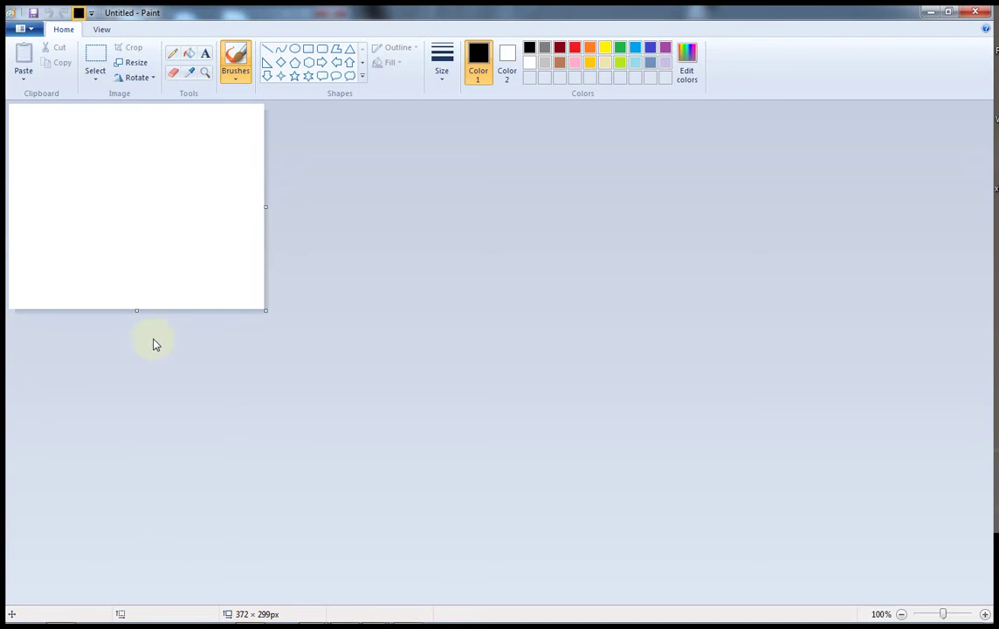
left_click_drag(263, 310, 63, 109)
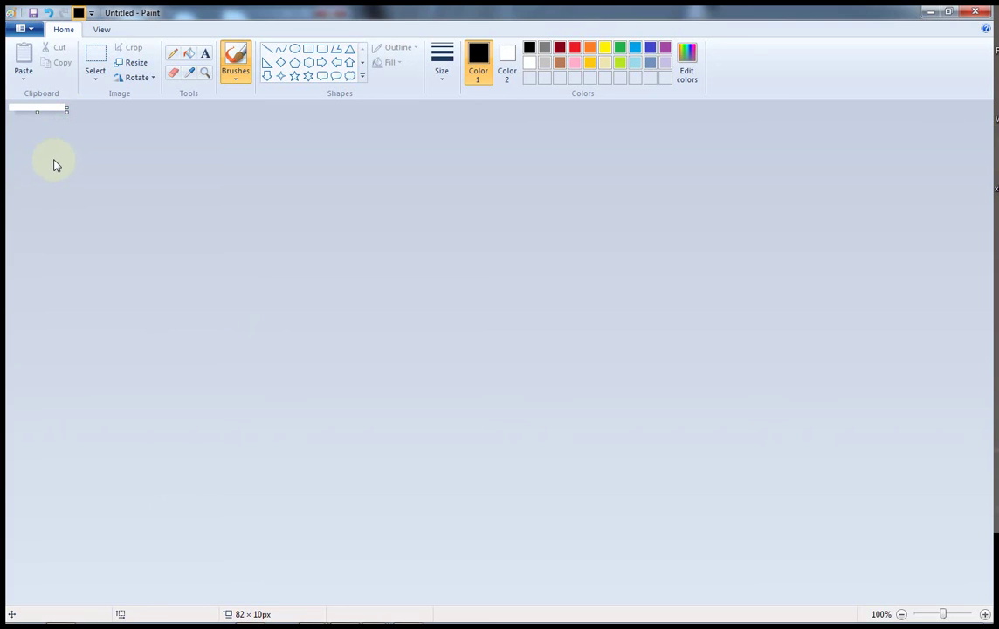
scroll(54, 165, "up", 6)
scroll(70, 184, "up", 1)
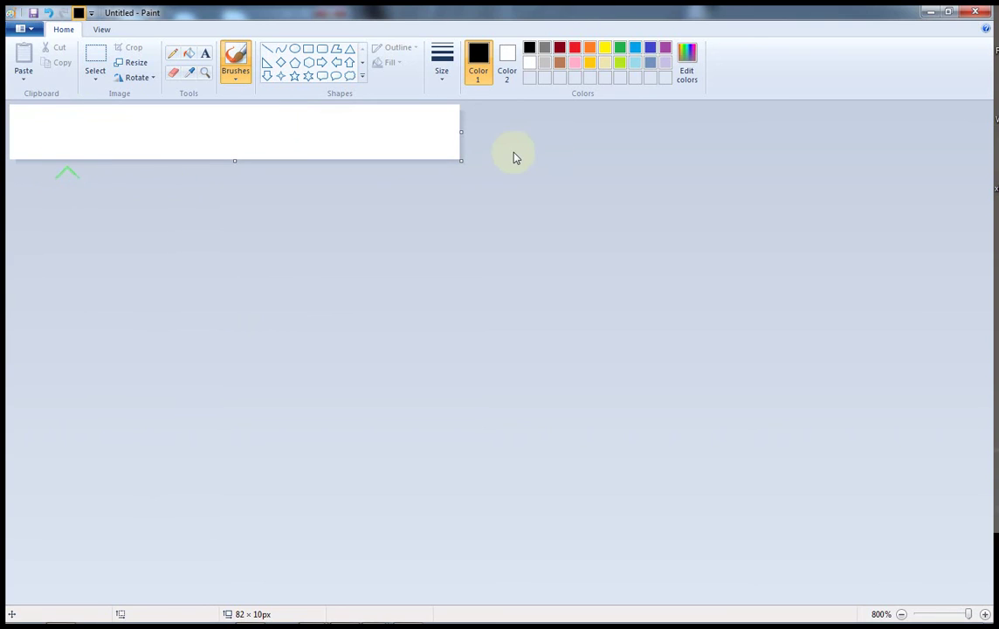
Draw adjoining red, green and blue segments, about four pixels each, along the canvas's top row with the Pencil
left_click(575, 50)
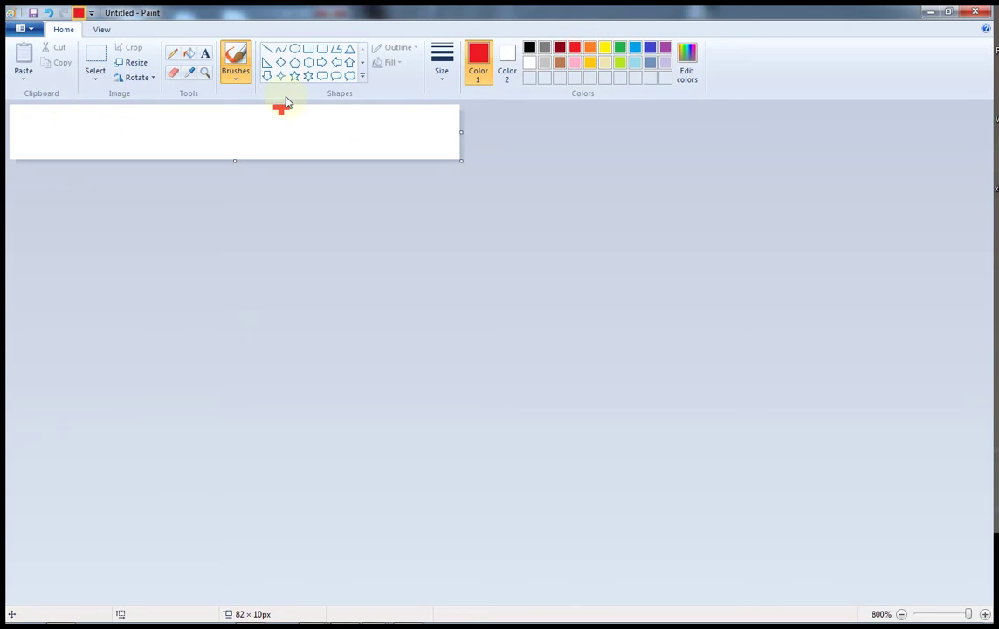
left_click(442, 61)
left_click(62, 127)
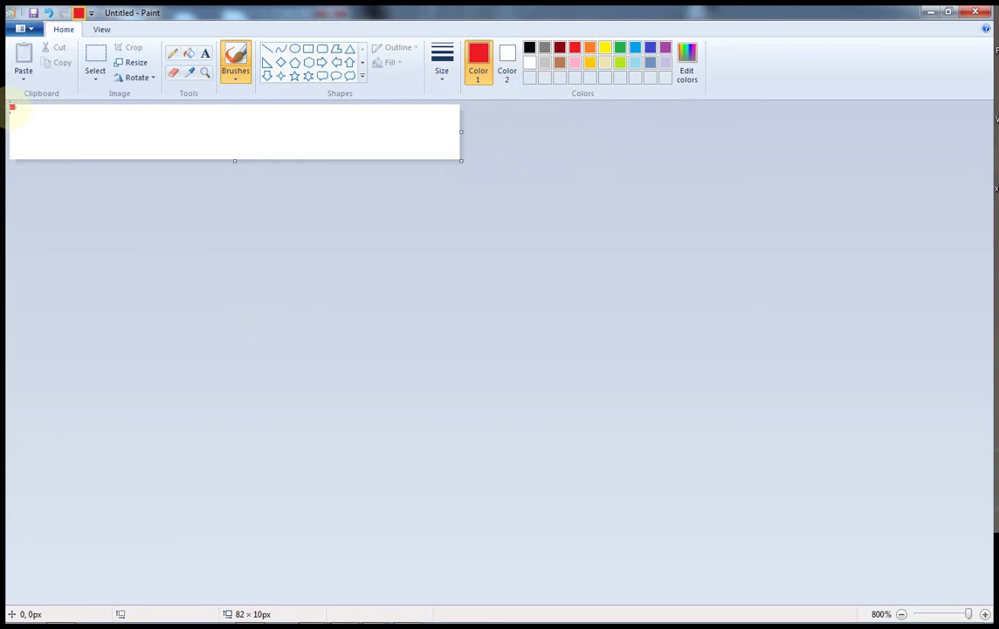
left_click(173, 54)
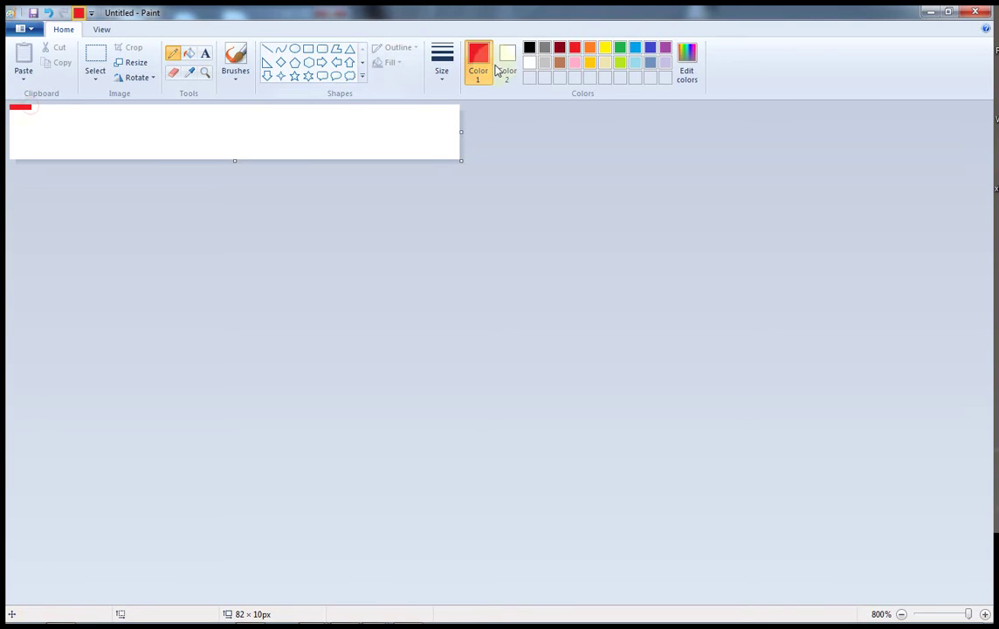
left_click(619, 47)
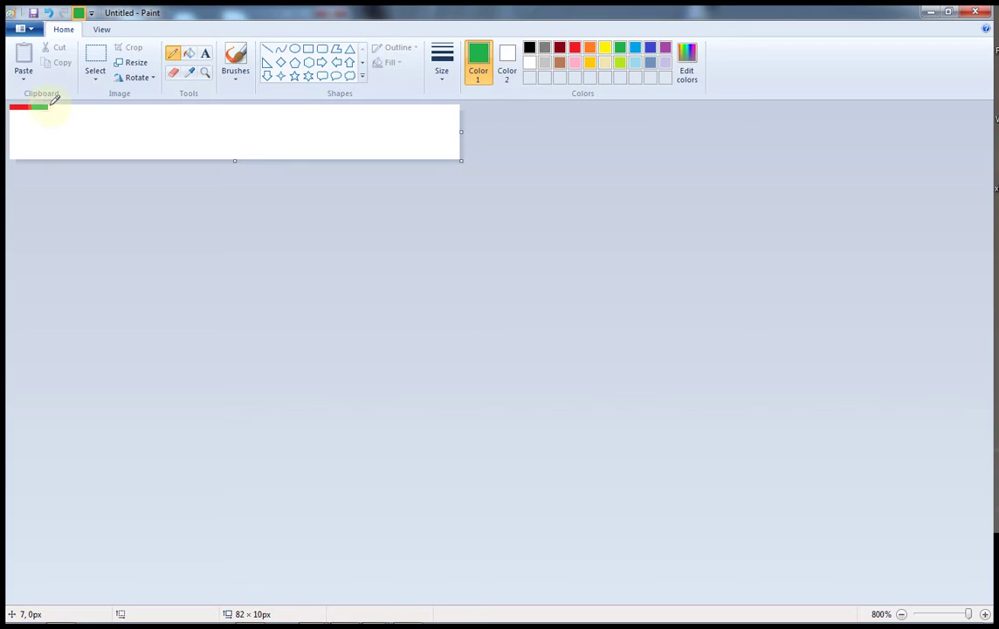
left_click(51, 106)
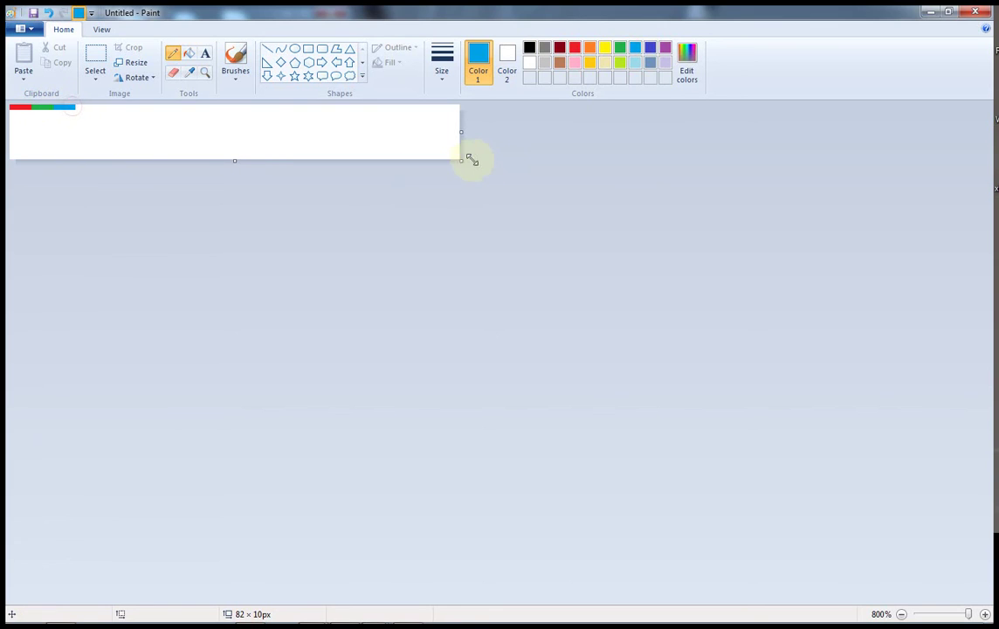
Crop the canvas to 12 × 1 px around the coloured segments and fill the blue segment with white
left_click_drag(461, 161, 77, 110)
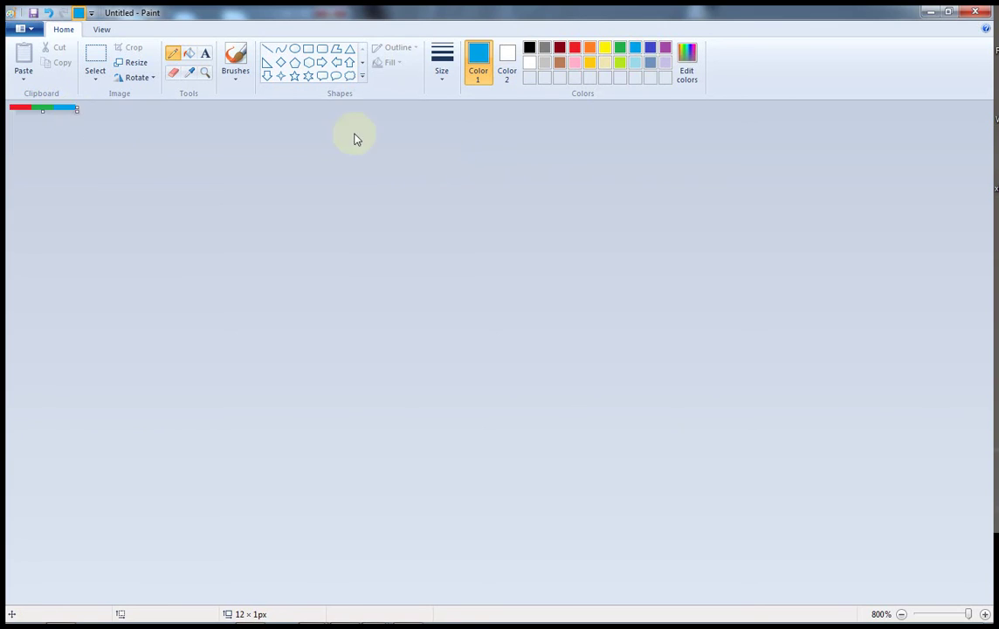
left_click(530, 62)
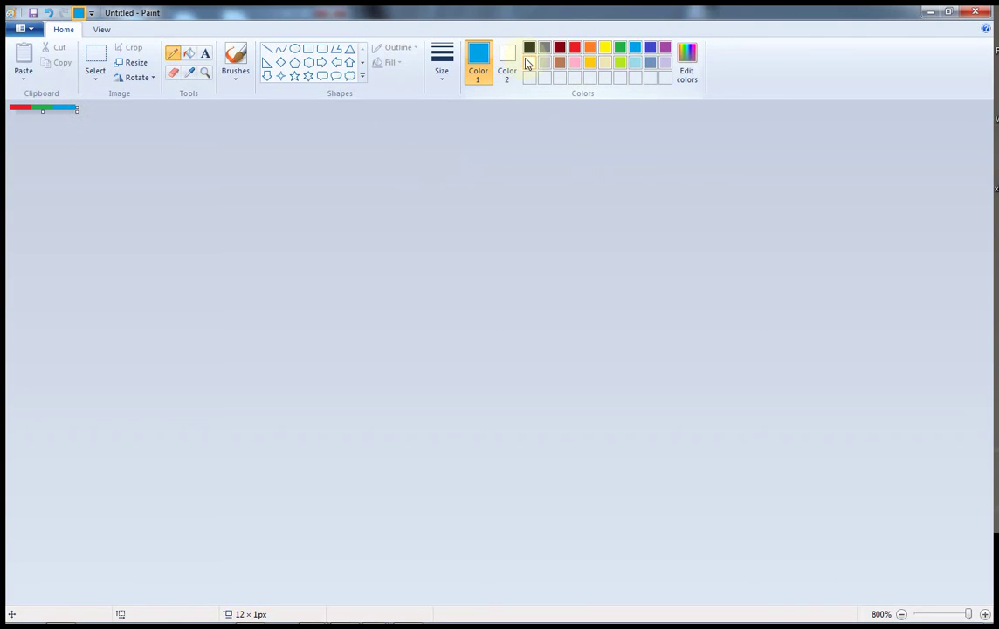
left_click(188, 53)
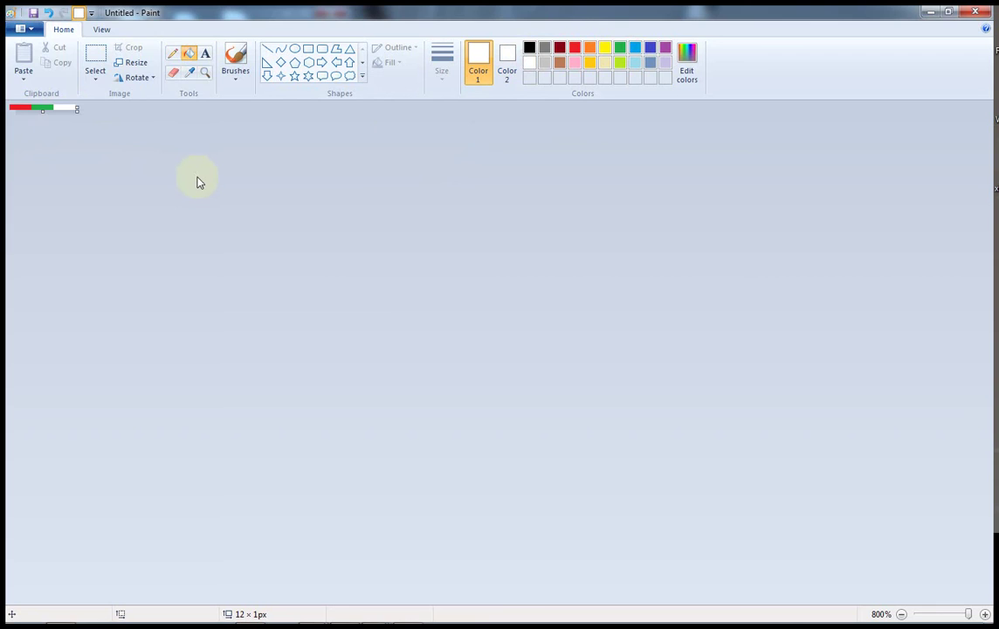
Start saving the image under a new name and go to the folder Lights\2015\2015Show\Images on the J: flash drive
key("alt+f")
key("a")
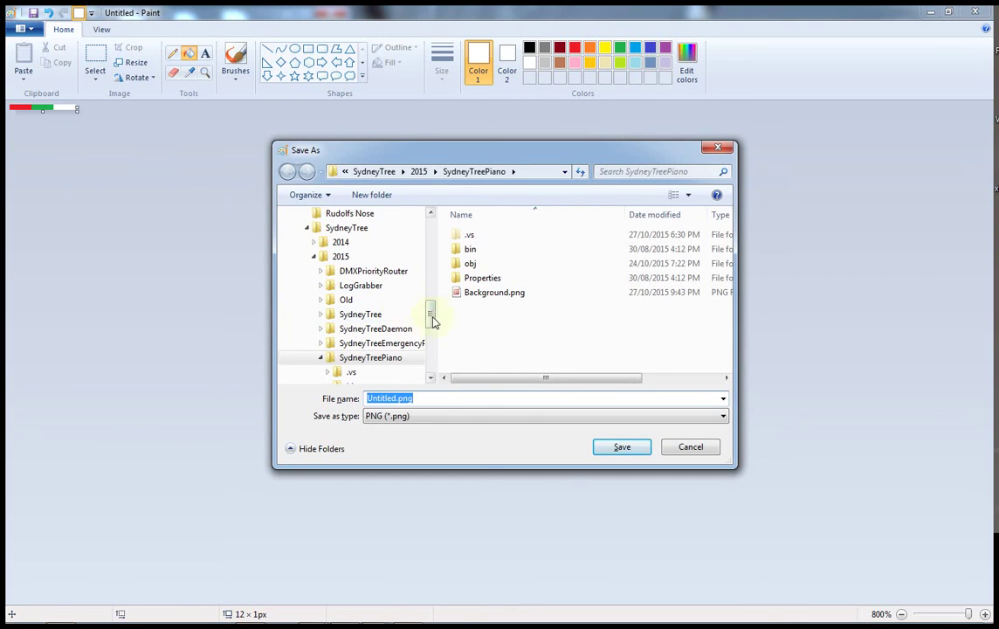
left_click(343, 256)
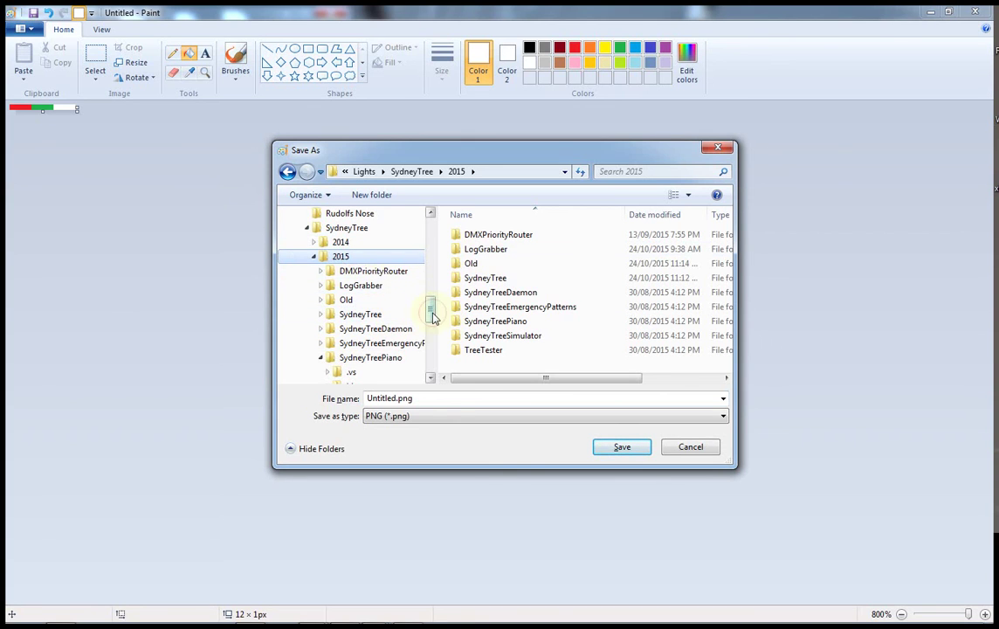
left_click_drag(430, 312, 352, 281)
left_click(340, 272)
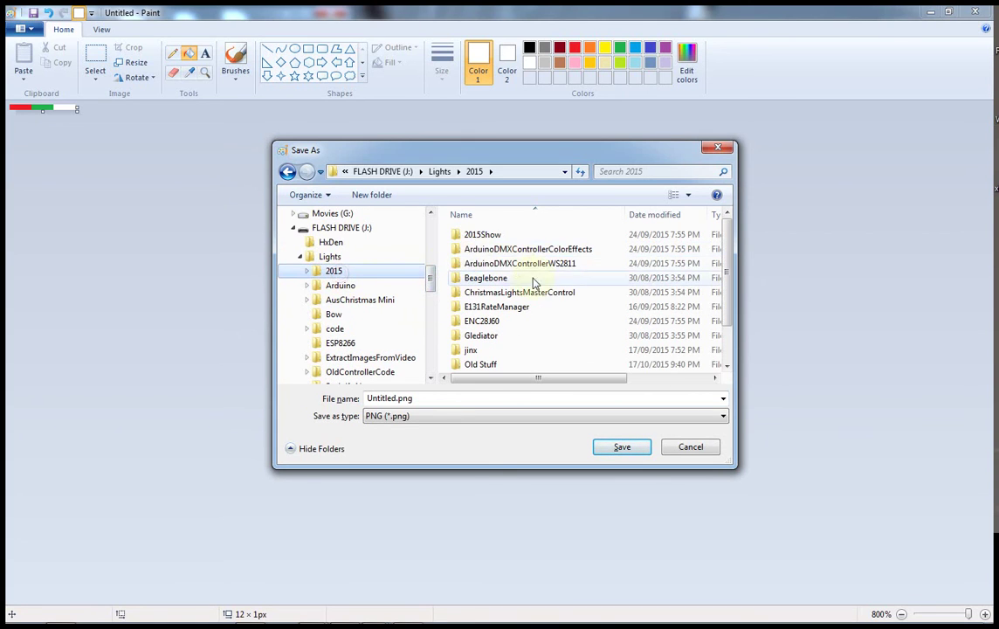
double_click(491, 234)
double_click(479, 262)
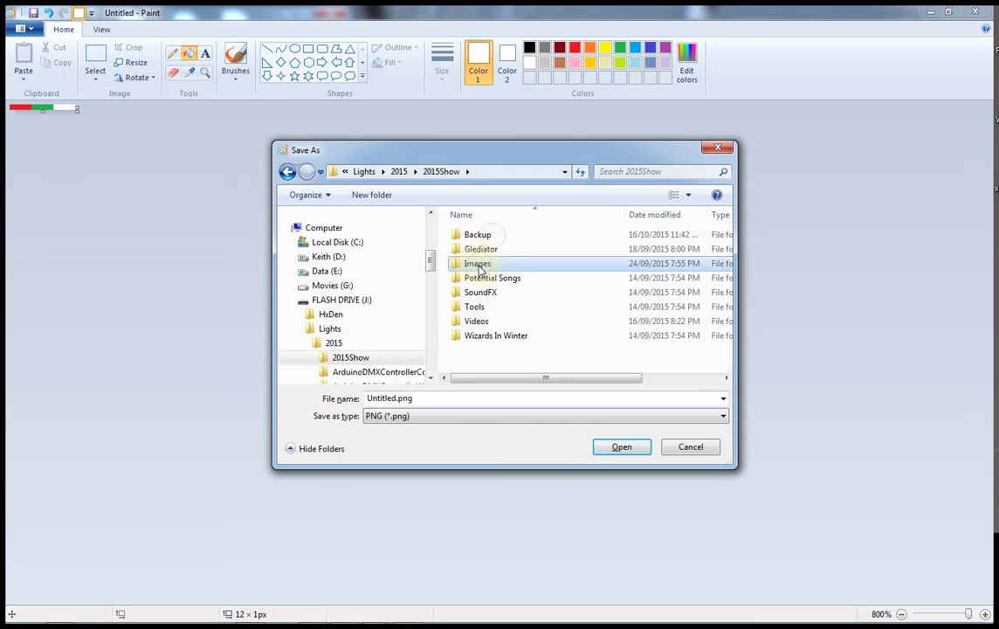
Save the image as rgw_4.png in PNG format and close Paint to return to xLights
left_click(439, 402)
left_click(416, 400)
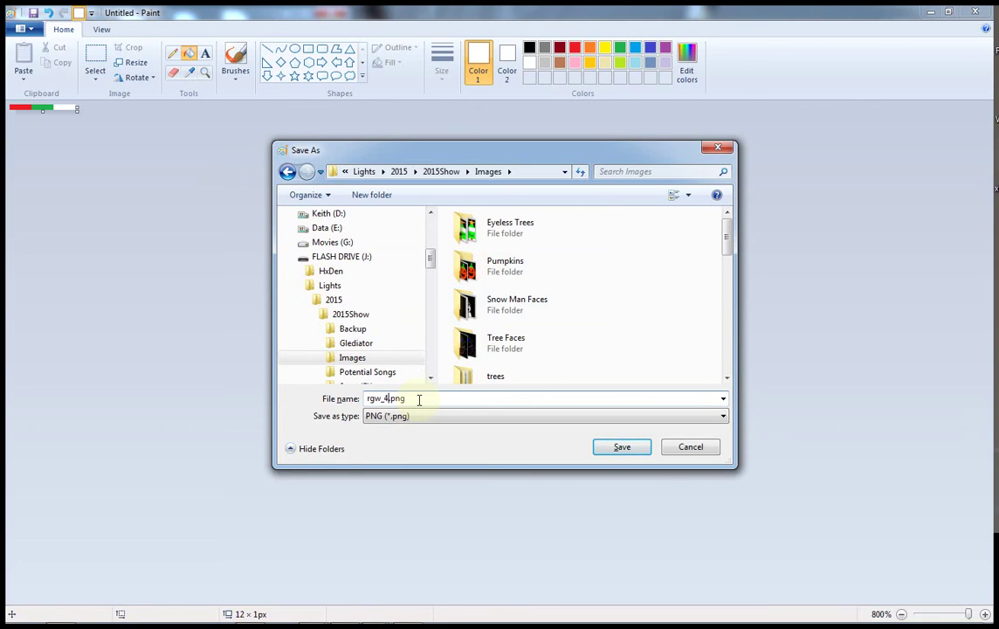
left_click(471, 416)
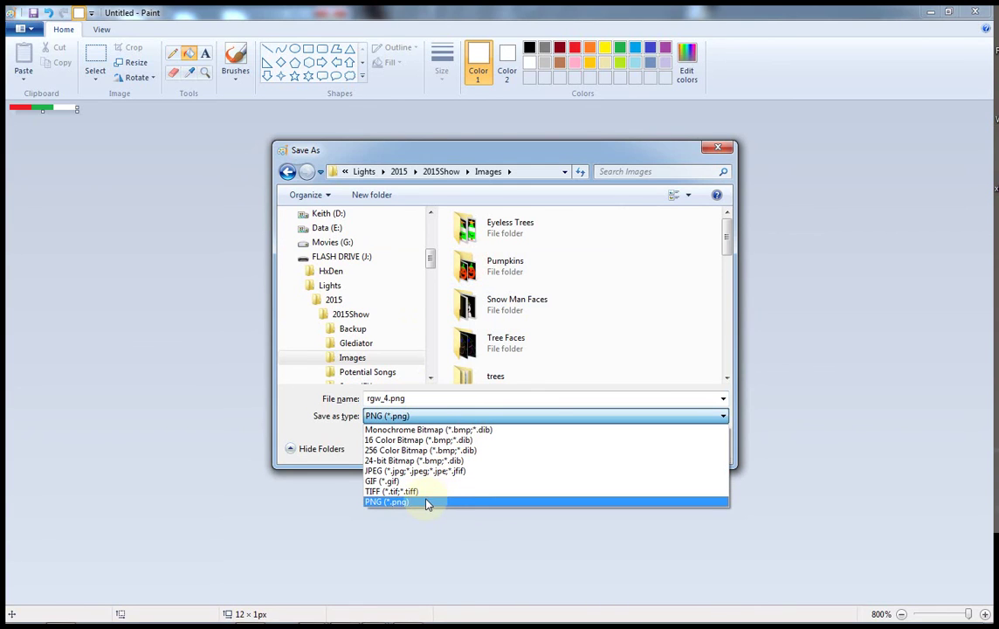
left_click(428, 504)
left_click(630, 450)
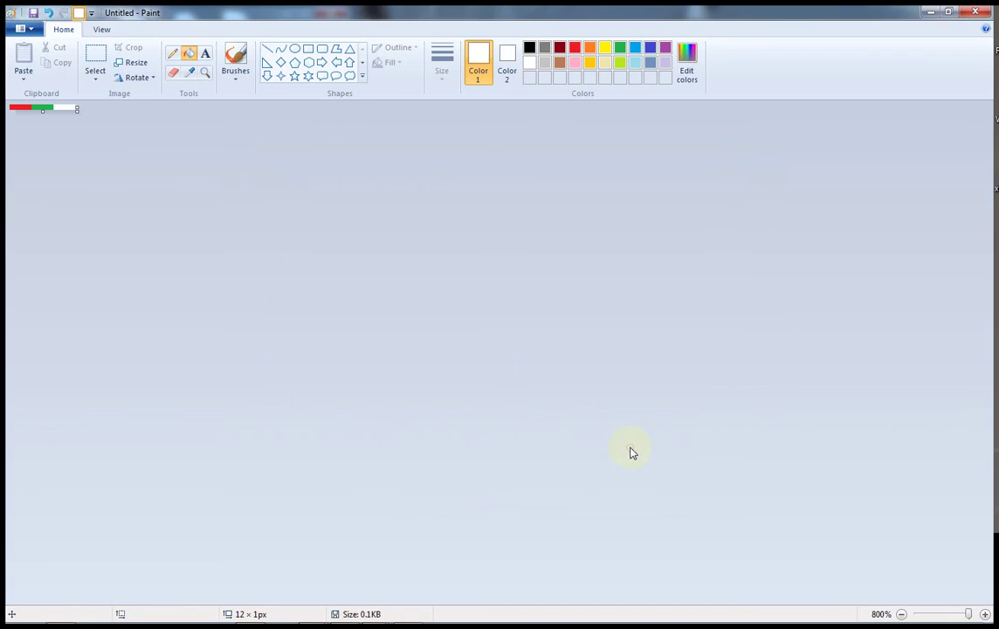
left_click(977, 12)
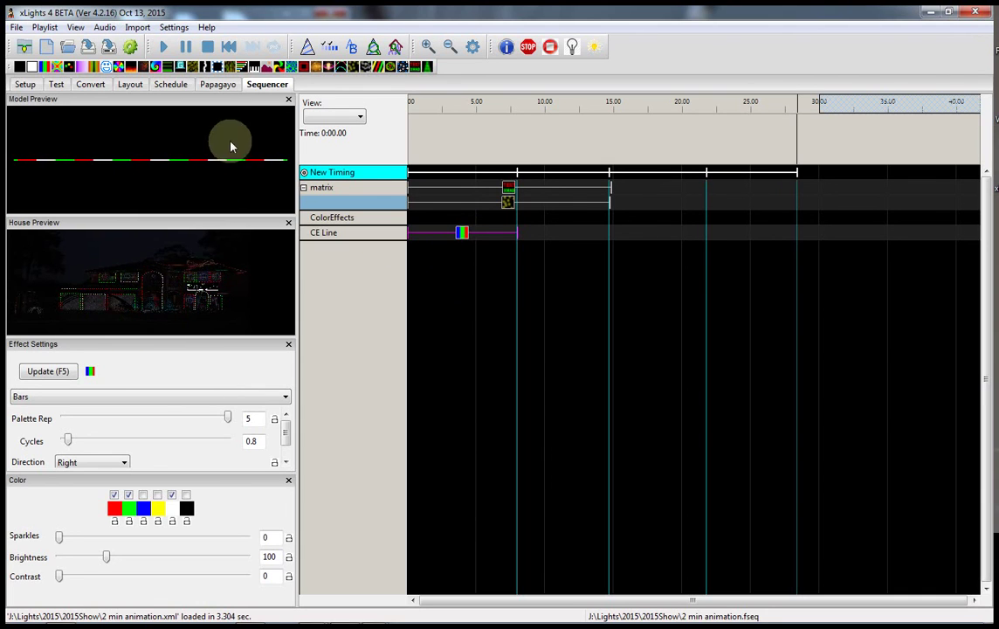
Replace the CE Line Bars effect with a Pictures effect that uses rgw_4.png from the 2015Show Images folder
left_click(446, 187)
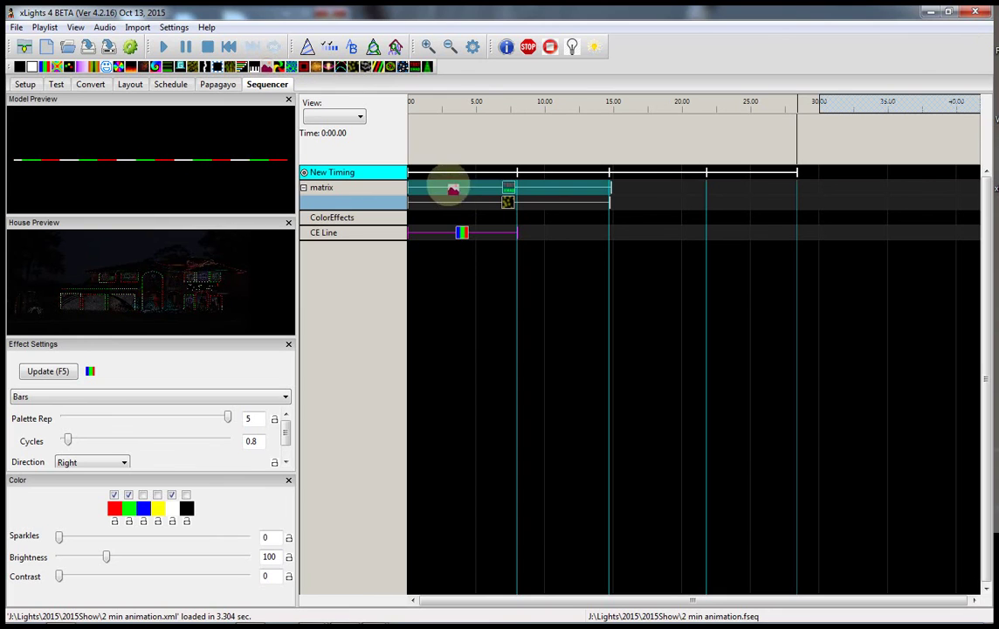
left_click(459, 232)
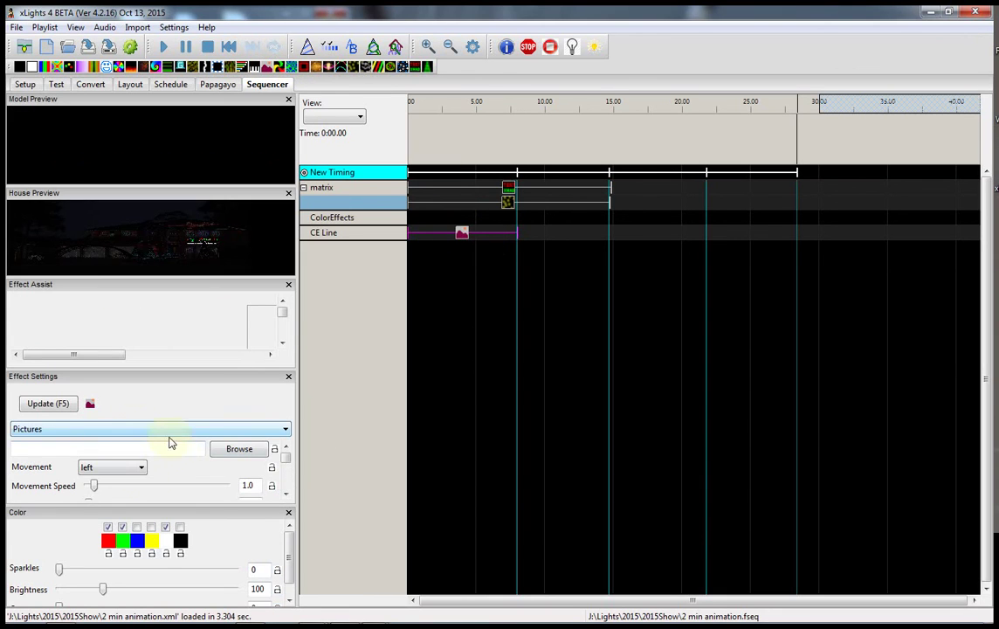
left_click(238, 449)
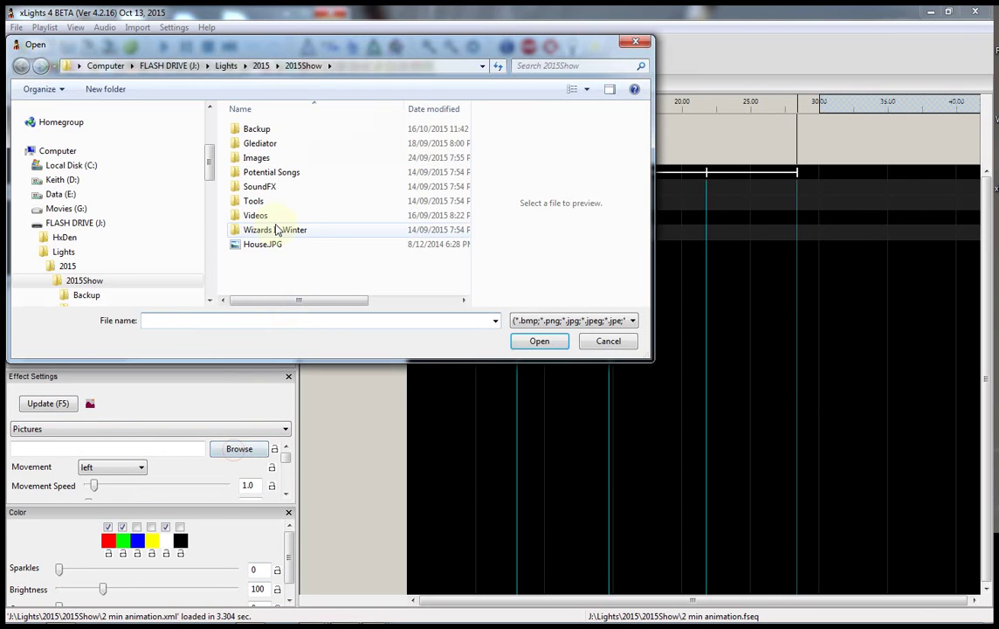
double_click(255, 158)
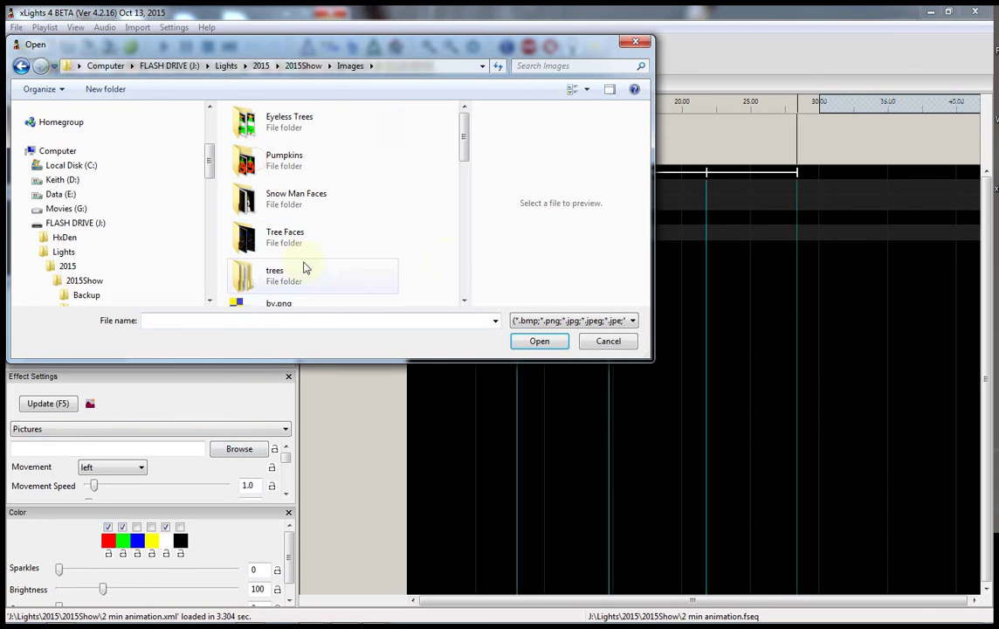
scroll(463, 262, "down", 2)
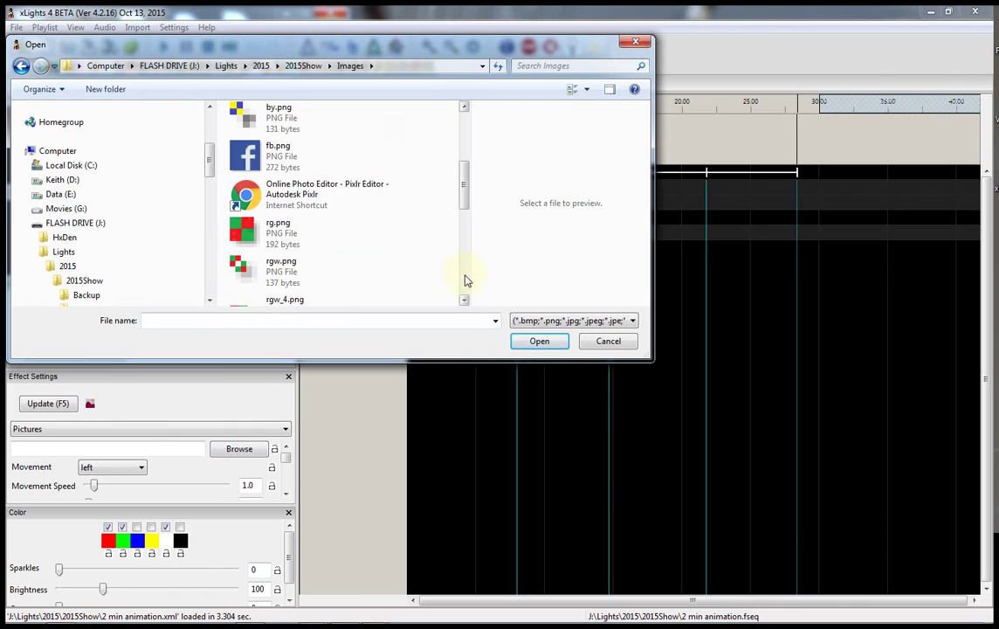
scroll(463, 279, "down", 2)
left_click(288, 117)
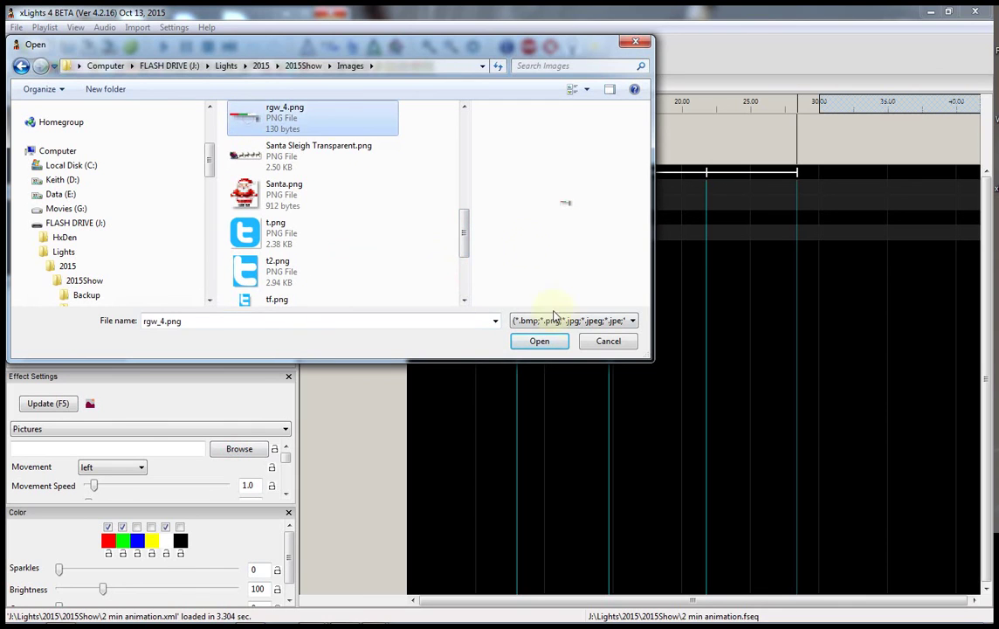
left_click(536, 345)
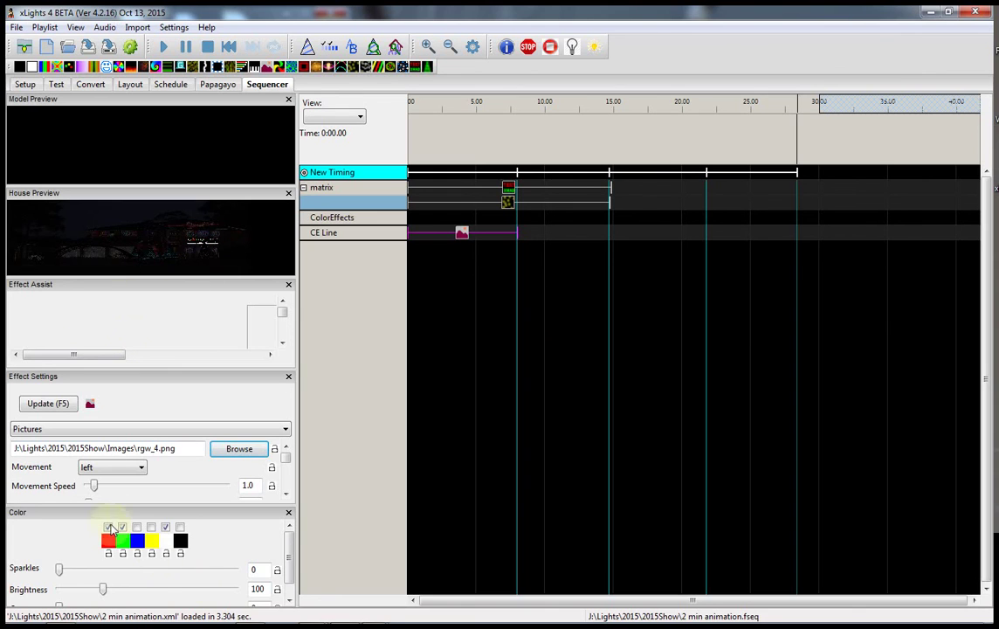
Set the Pictures effect's movement to tile-right with a speed of 0.3, and undock and enlarge the House Preview
left_click(142, 469)
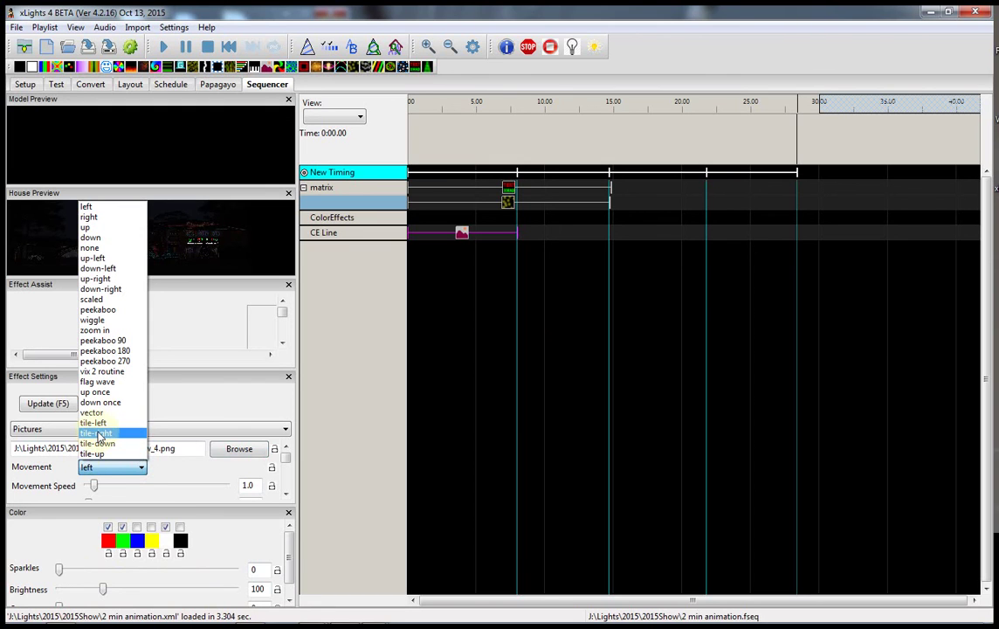
left_click(96, 434)
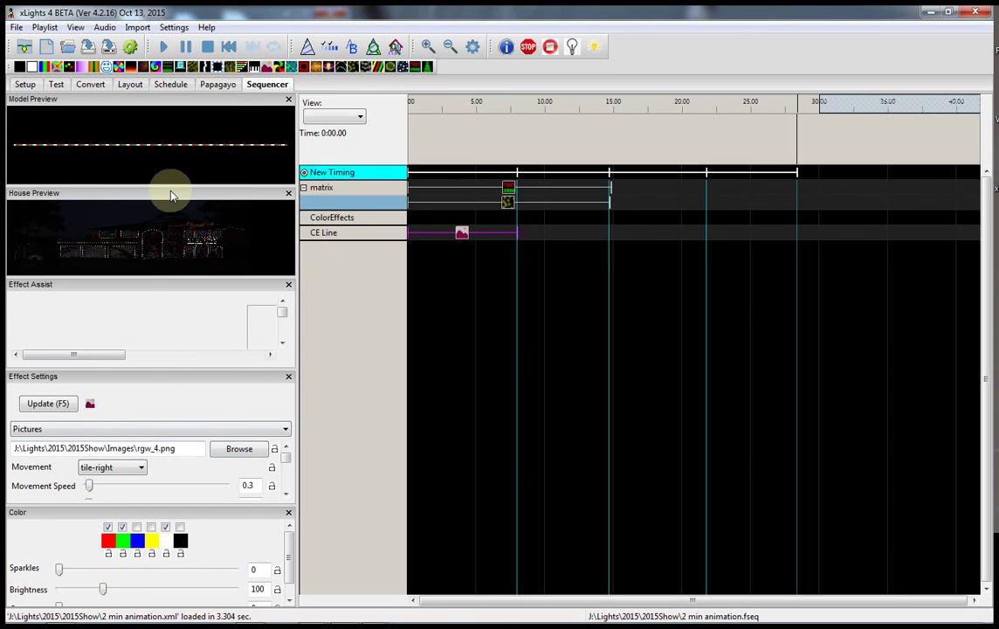
left_click_drag(165, 192, 373, 231)
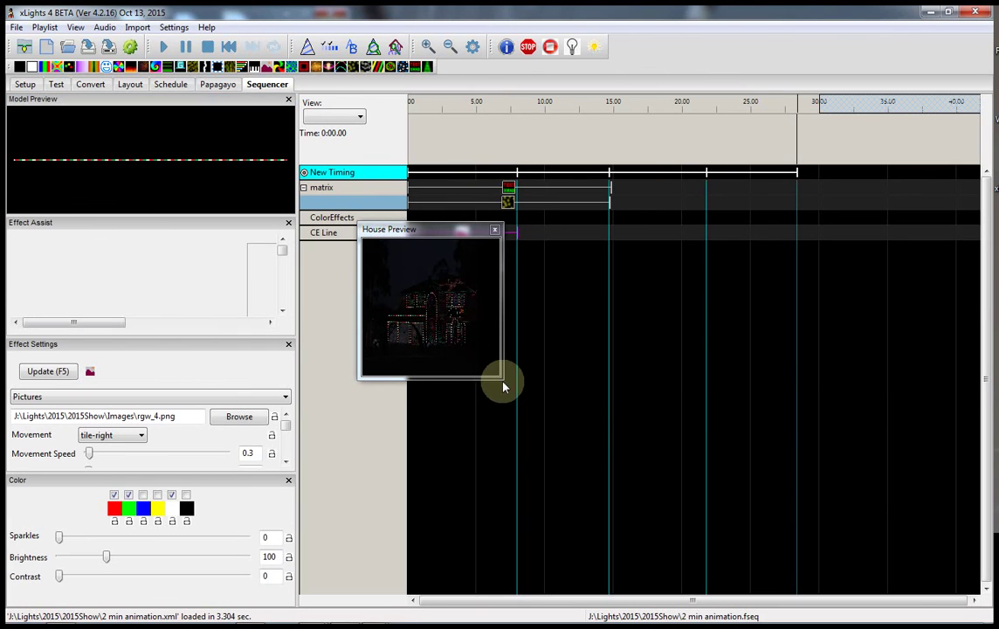
left_click_drag(503, 378, 666, 454)
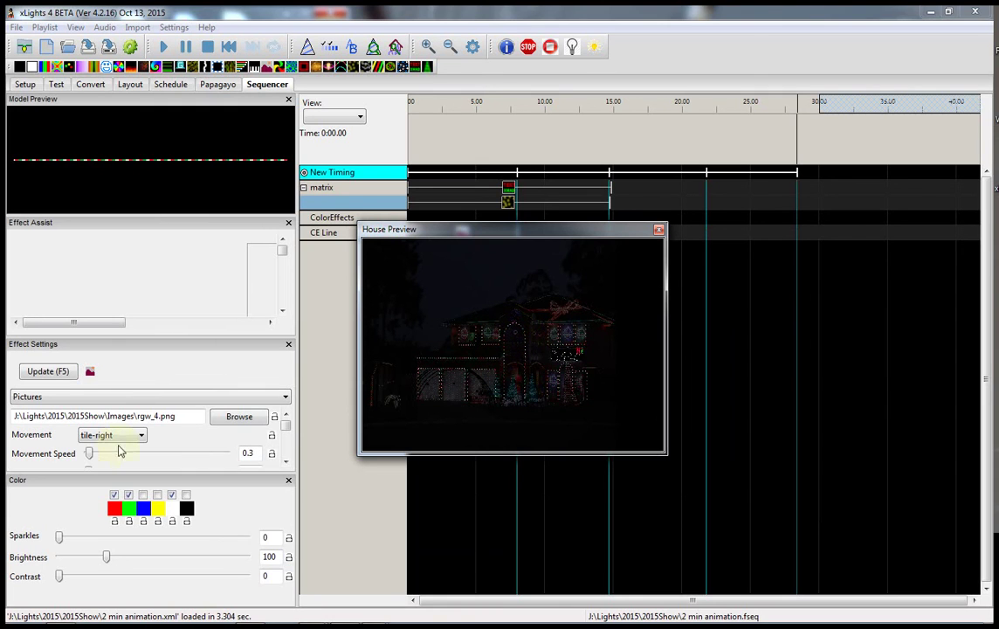
Change the CE Line Pictures effect's image to rgw.png from the Images folder
left_click(233, 416)
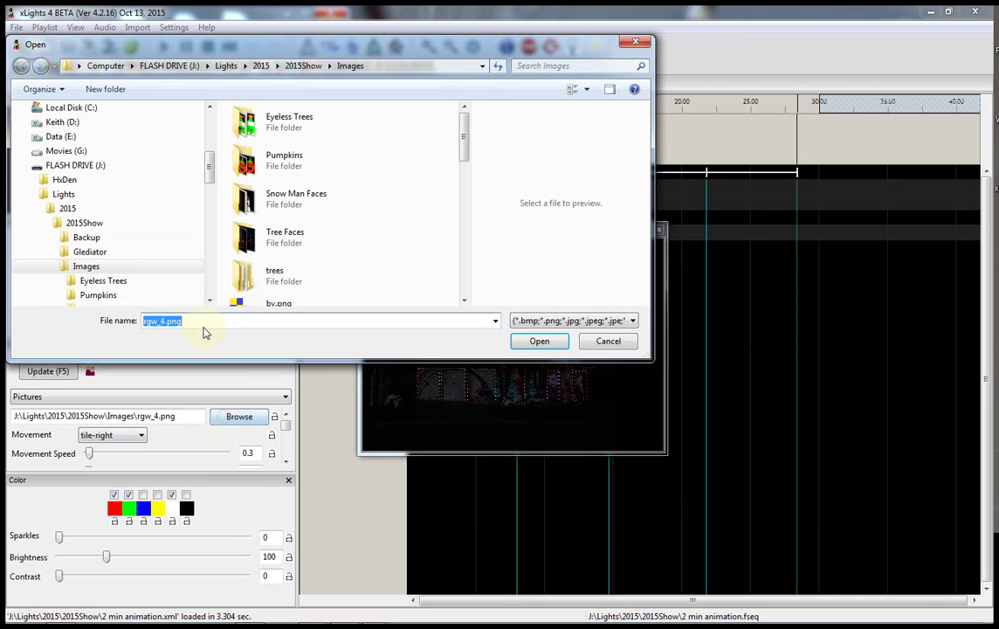
left_click(467, 213)
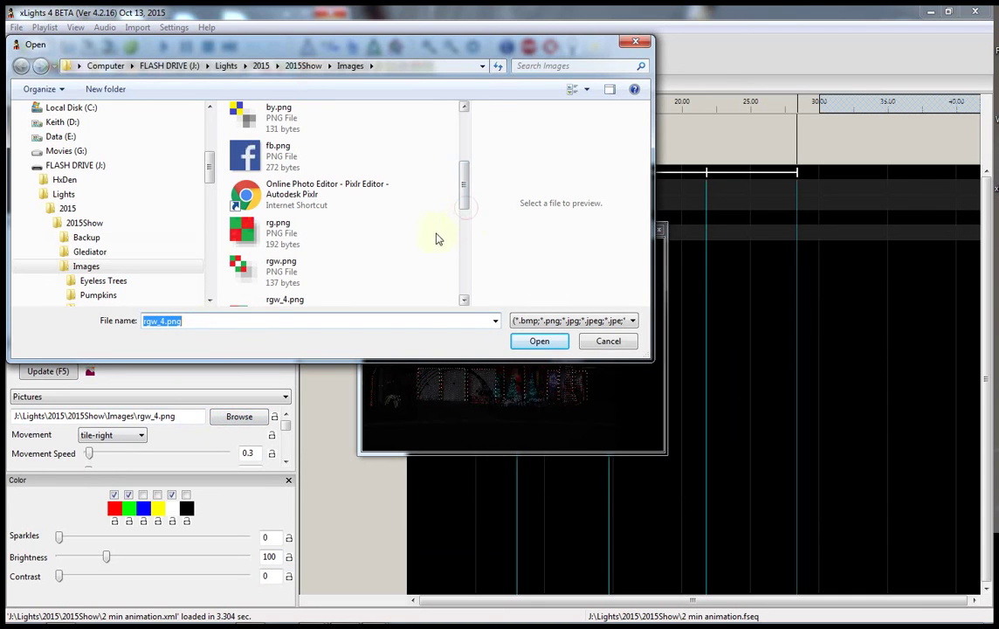
left_click(239, 276)
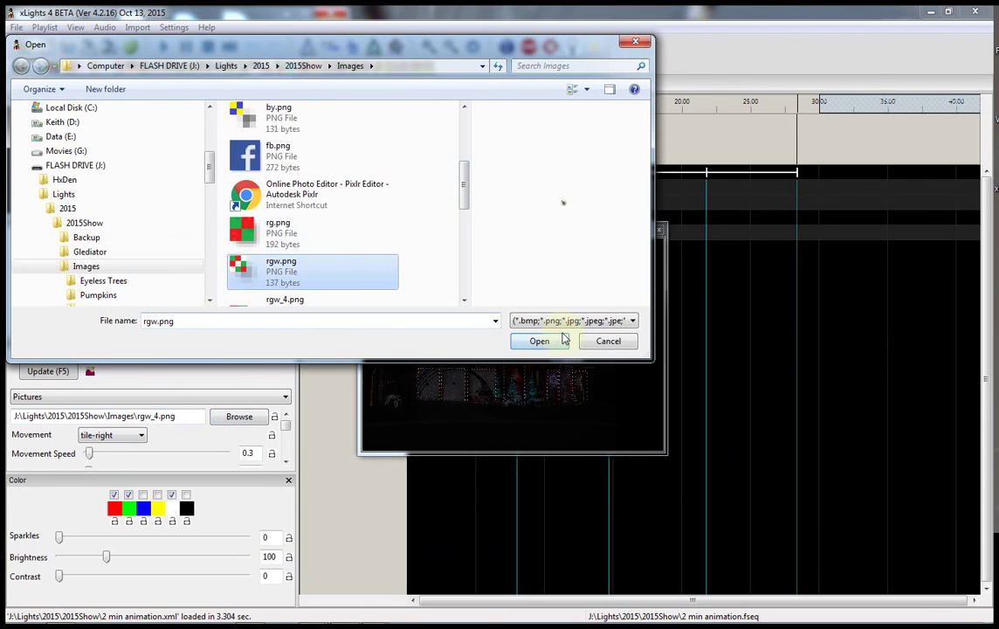
left_click(538, 340)
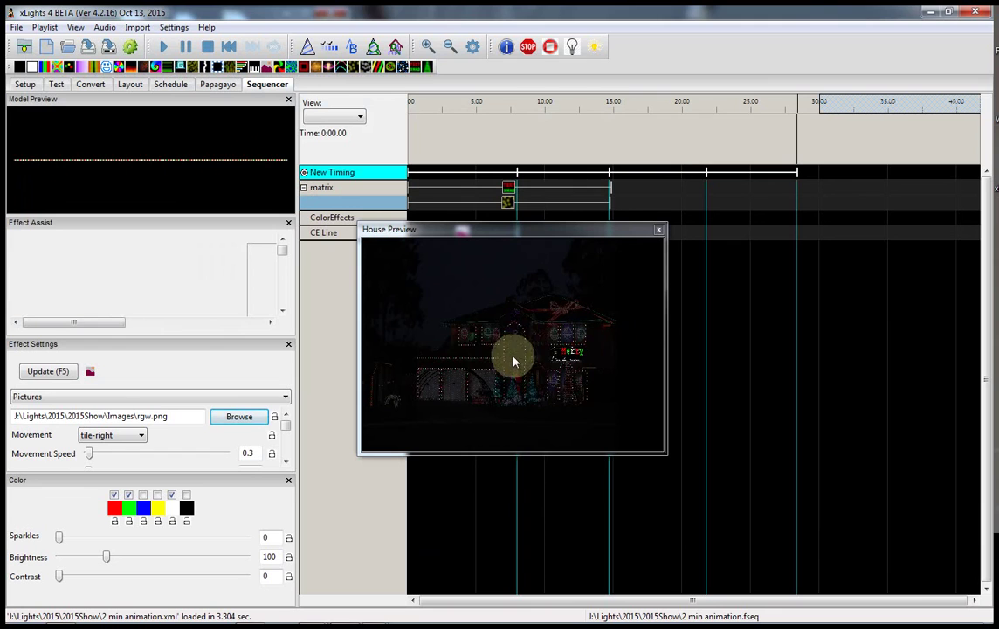